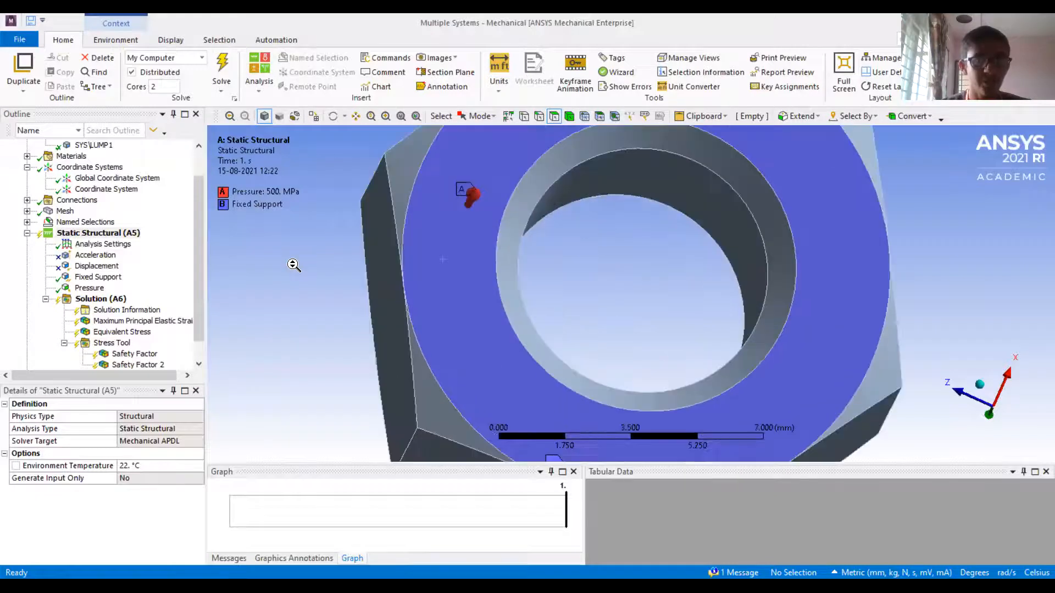
Insert a remote point under the model and enlarge the area showing its details
left_click(127, 265)
scroll(163, 284, "up", 1)
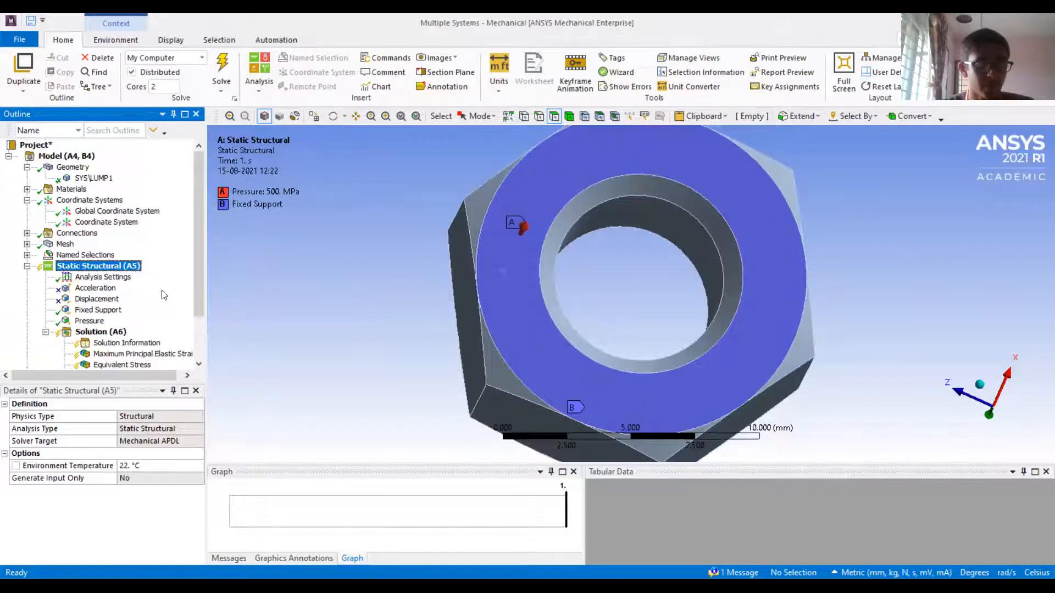
left_click(70, 156)
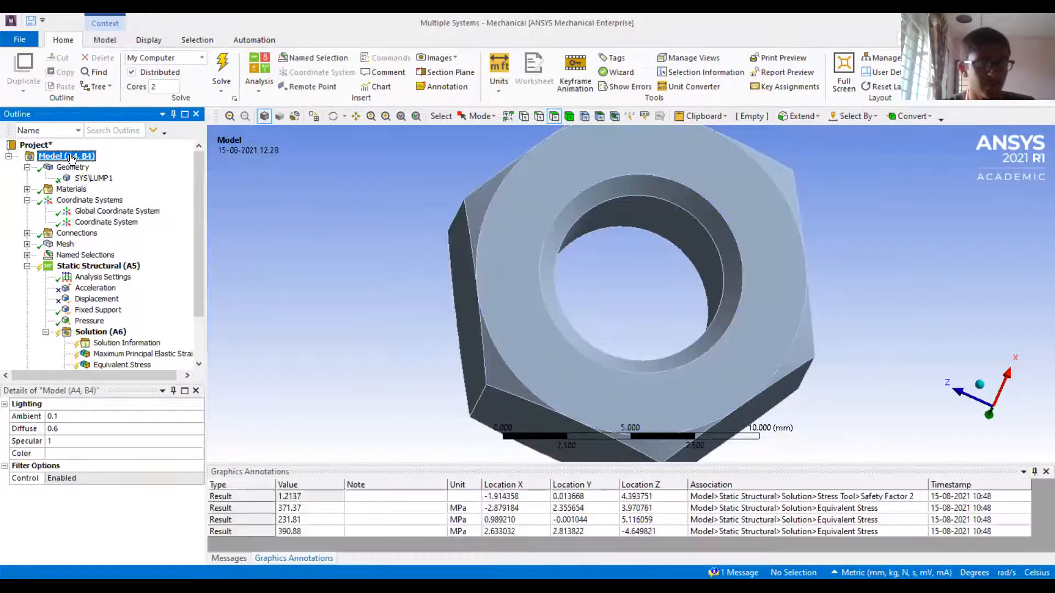
left_click(94, 43)
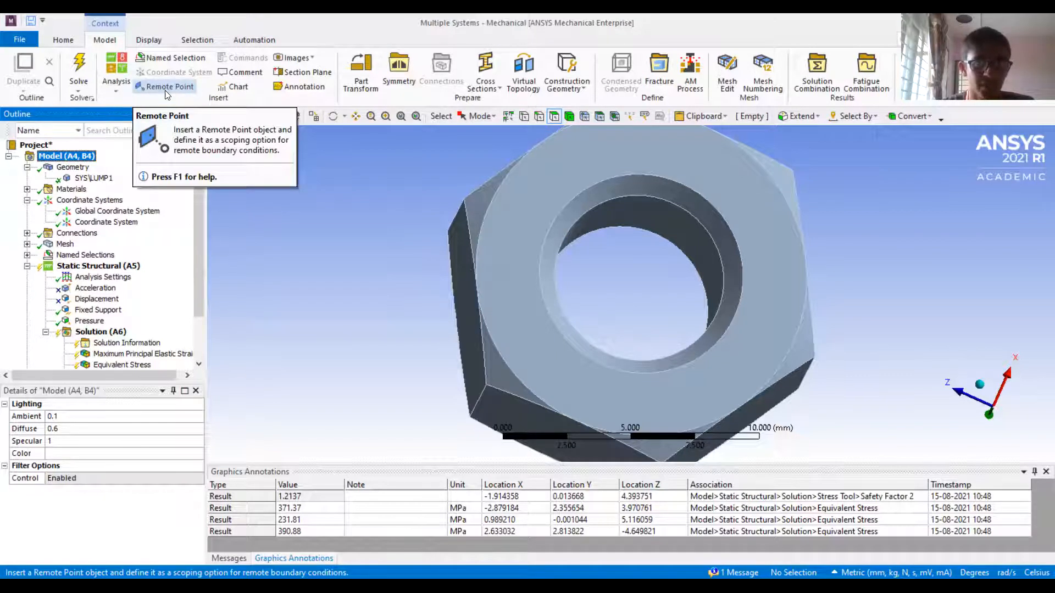
right_click(74, 160)
mouse_move(114, 165)
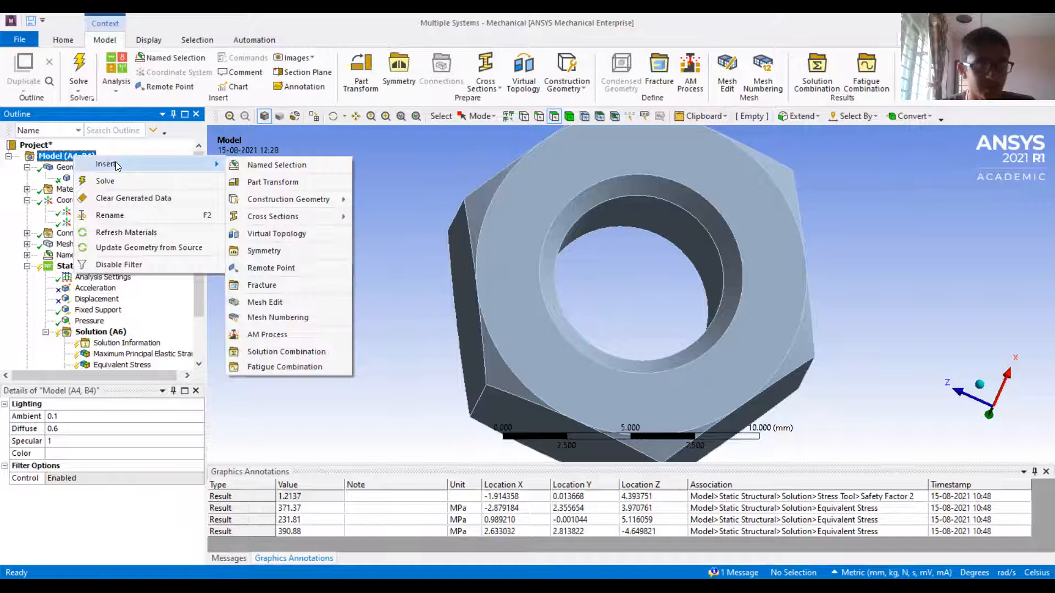
left_click(306, 268)
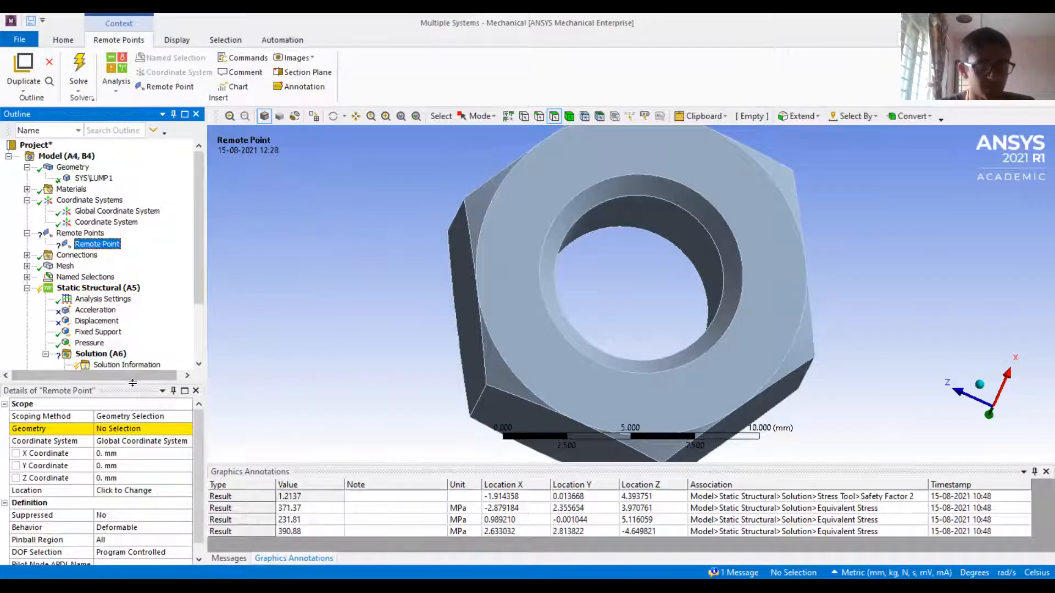
left_click_drag(109, 382, 105, 303)
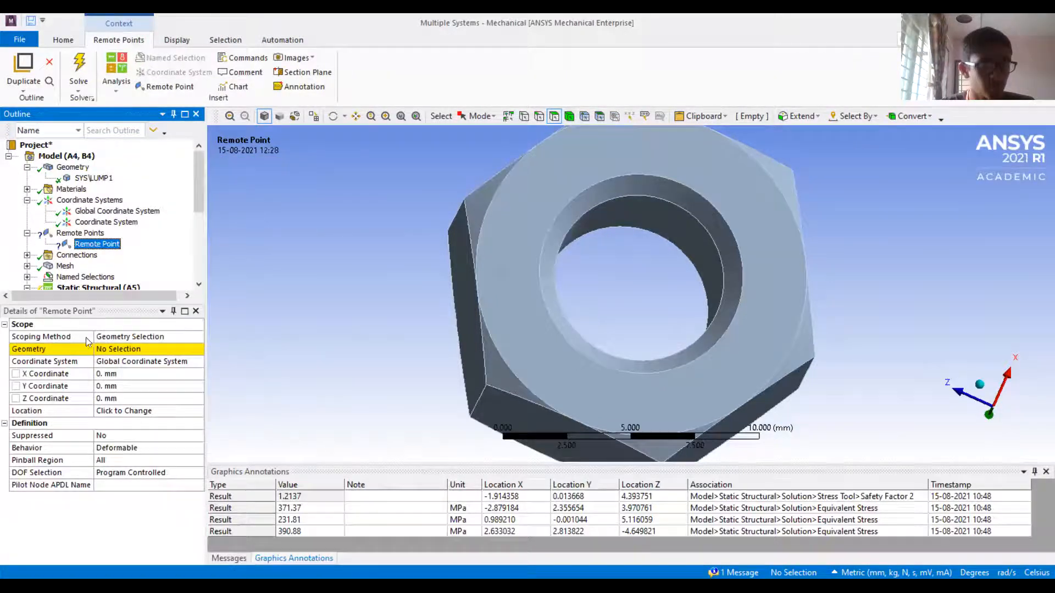
Scope the remote point by Named Selection, using FACE1
left_click(197, 337)
left_click(197, 337)
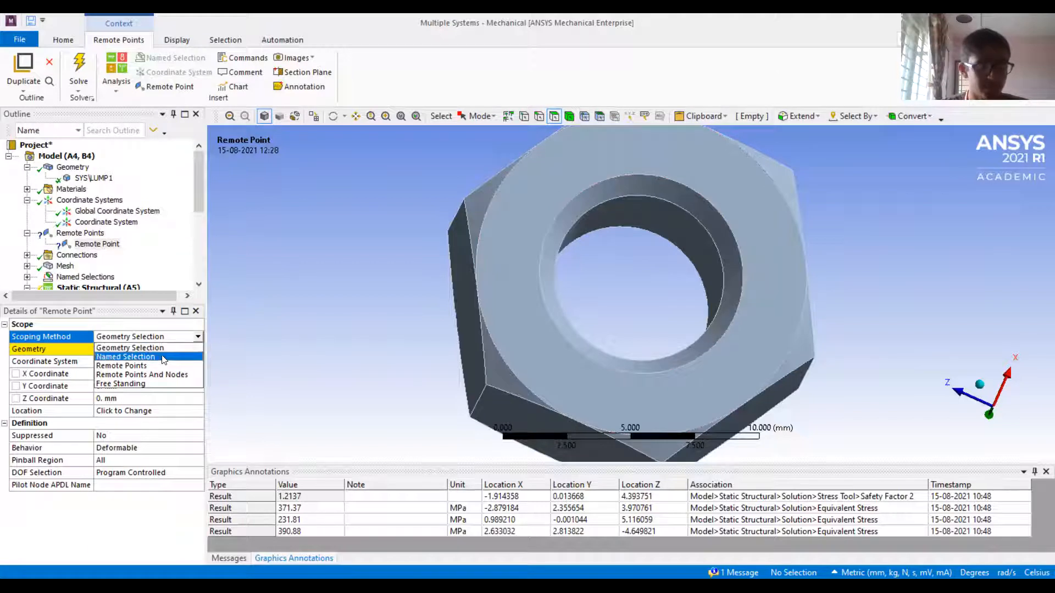
left_click(195, 356)
left_click(198, 350)
left_click(168, 367)
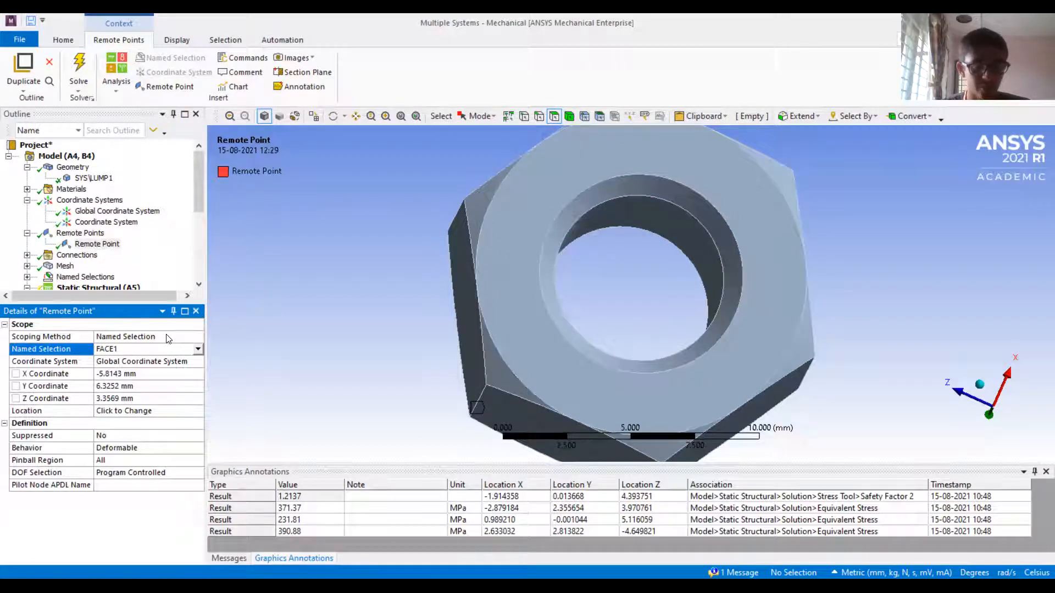
Switch the remote point's scoping method to Geometry Selection and try picking a single mesh node on the nut
left_click(199, 337)
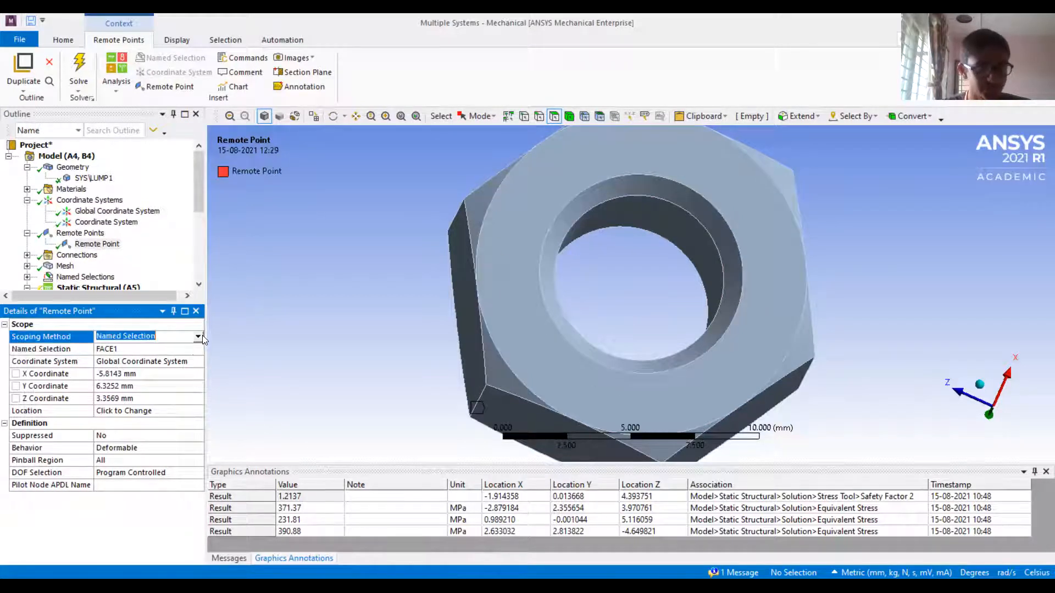
left_click(182, 350)
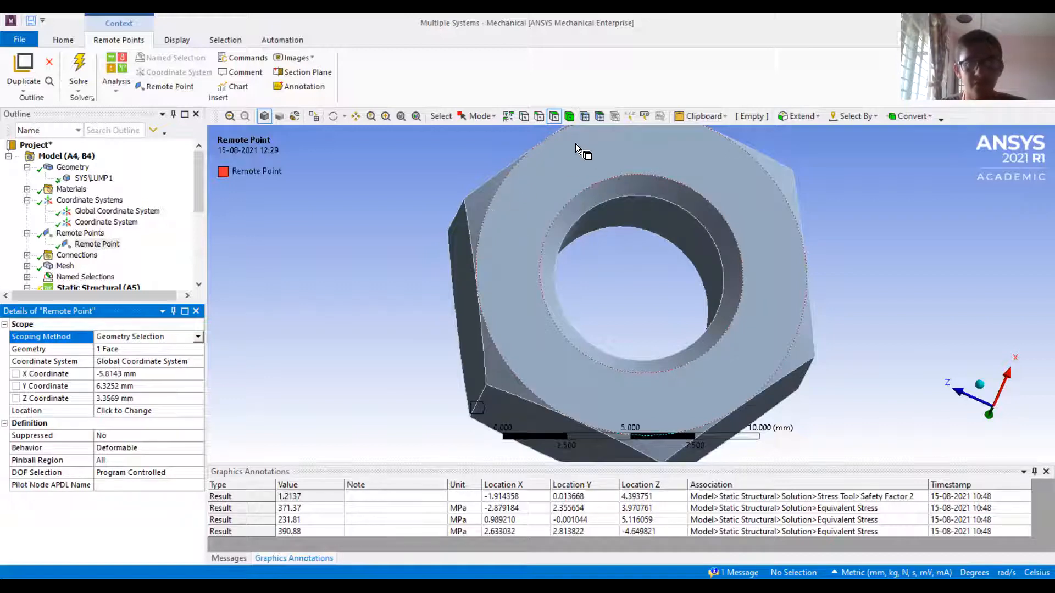
left_click(140, 351)
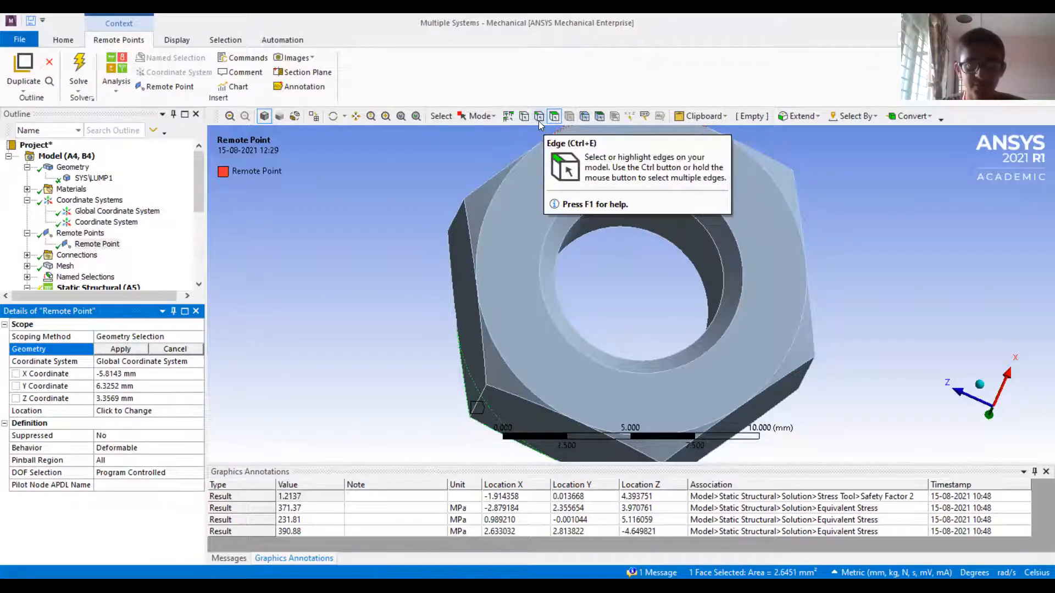
left_click(509, 116)
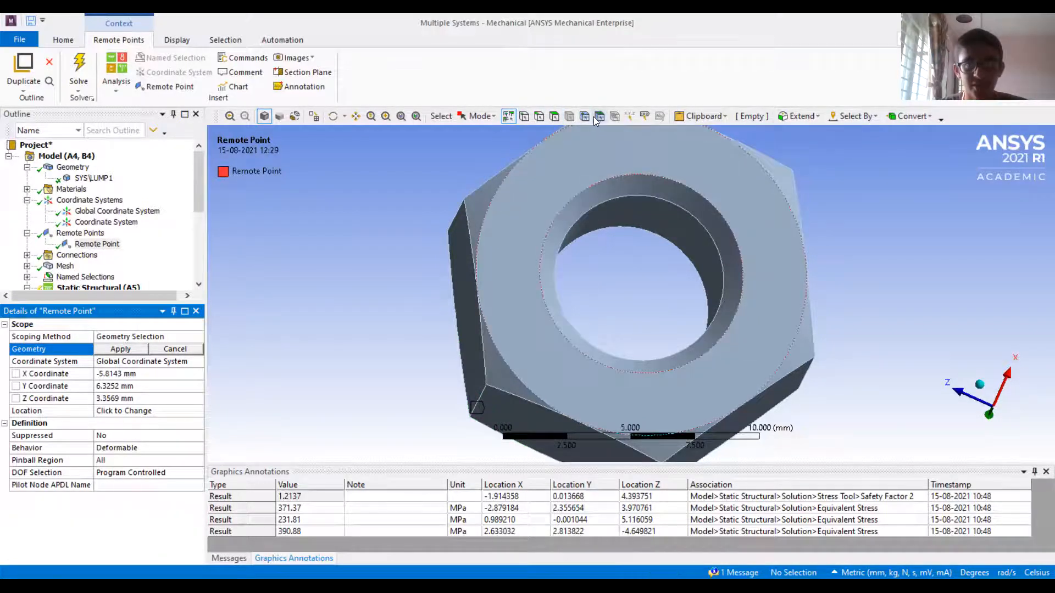
left_click(584, 117)
left_click(502, 209)
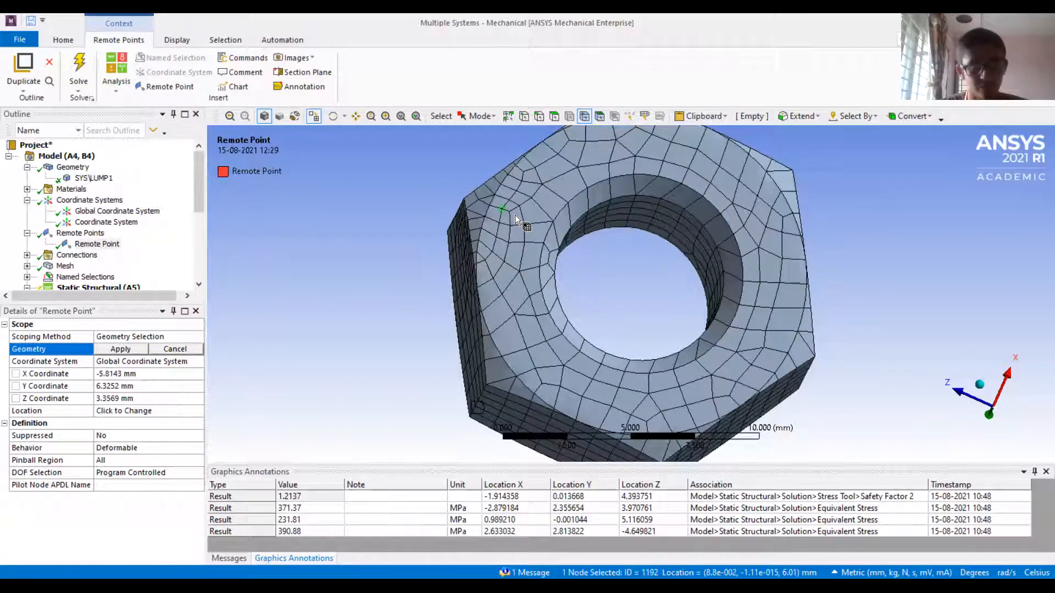
left_click(224, 320)
Try the Remote Points scoping method for the remote point
left_click(198, 338)
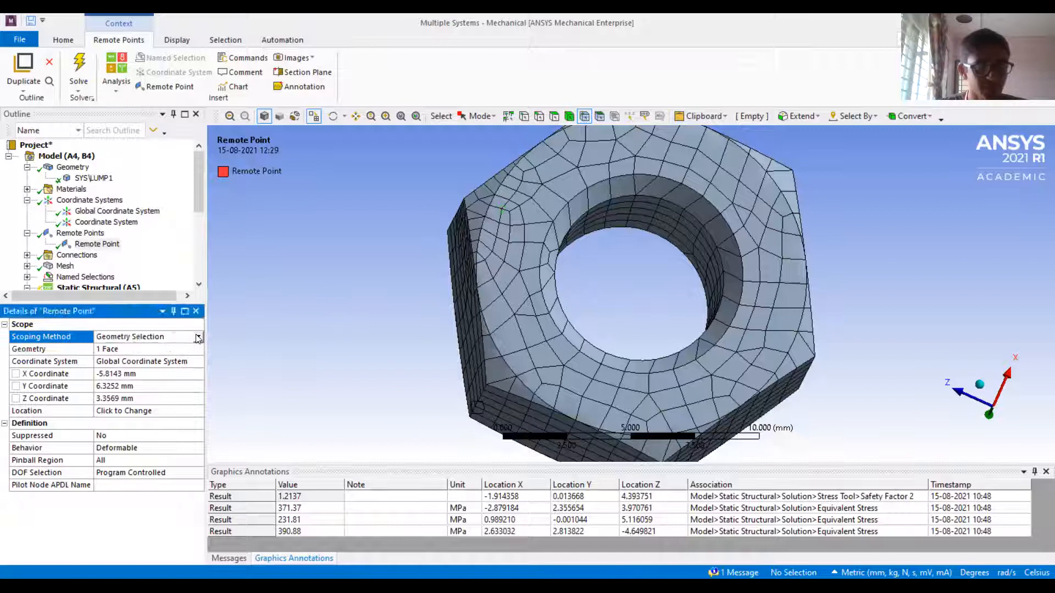
left_click(198, 337)
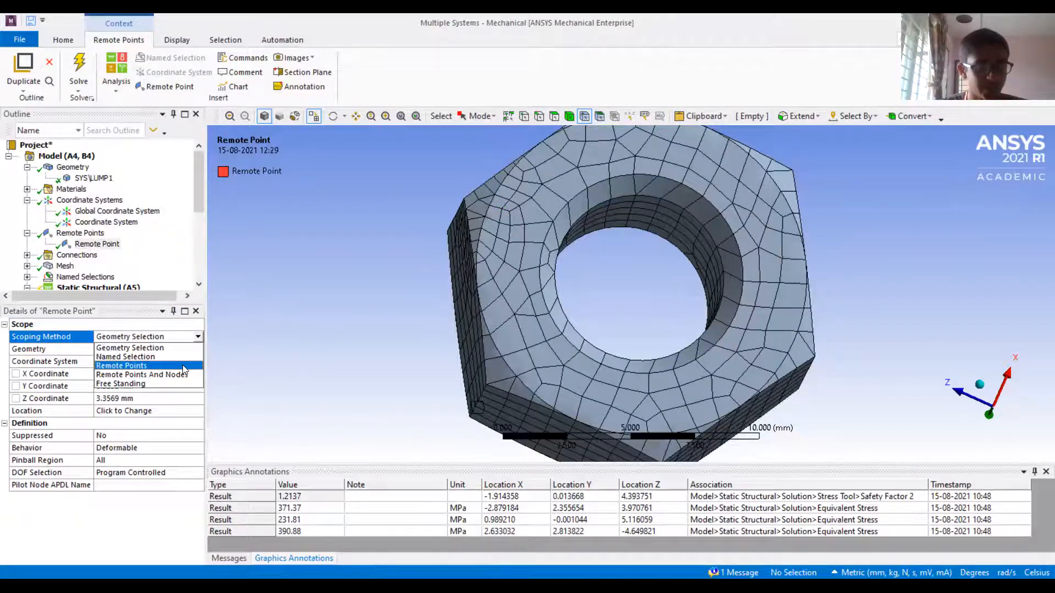
left_click(182, 365)
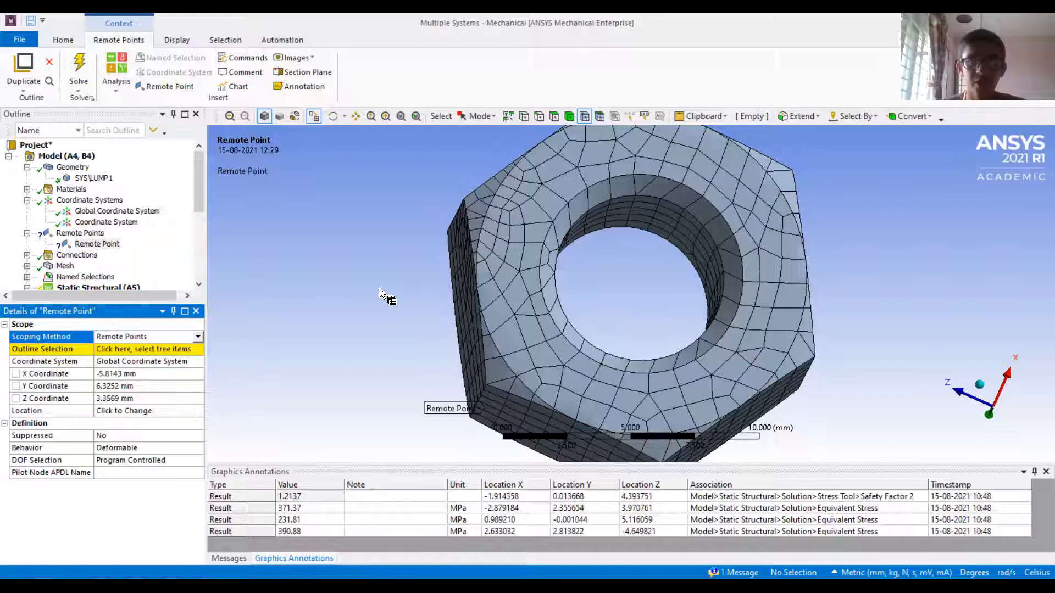
Scope the remote point by Geometry Selection to the nut's flat annular face, and hide the mesh display
left_click(201, 337)
left_click(193, 348)
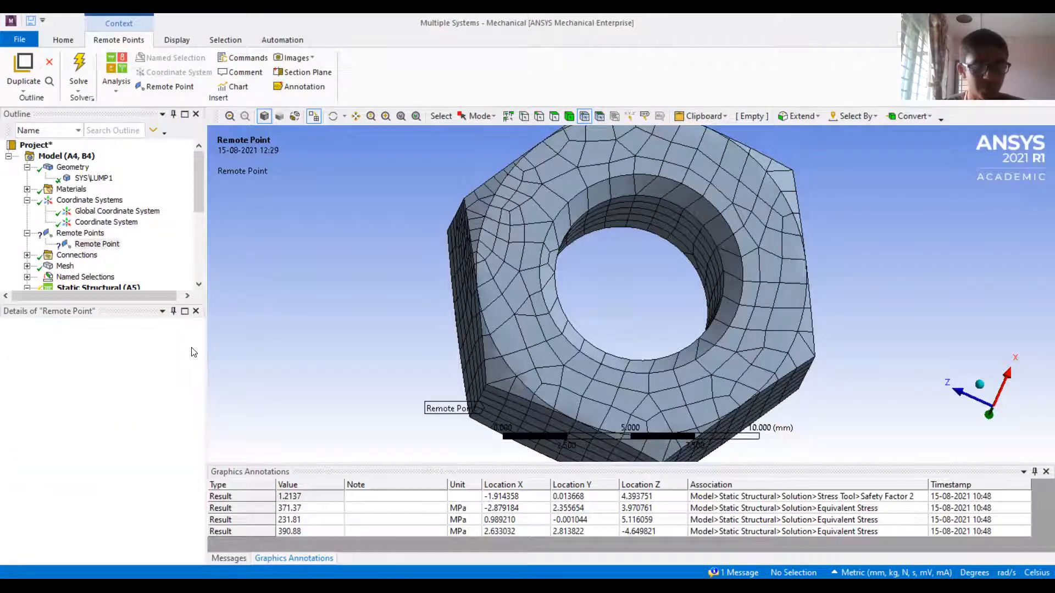
left_click(127, 353)
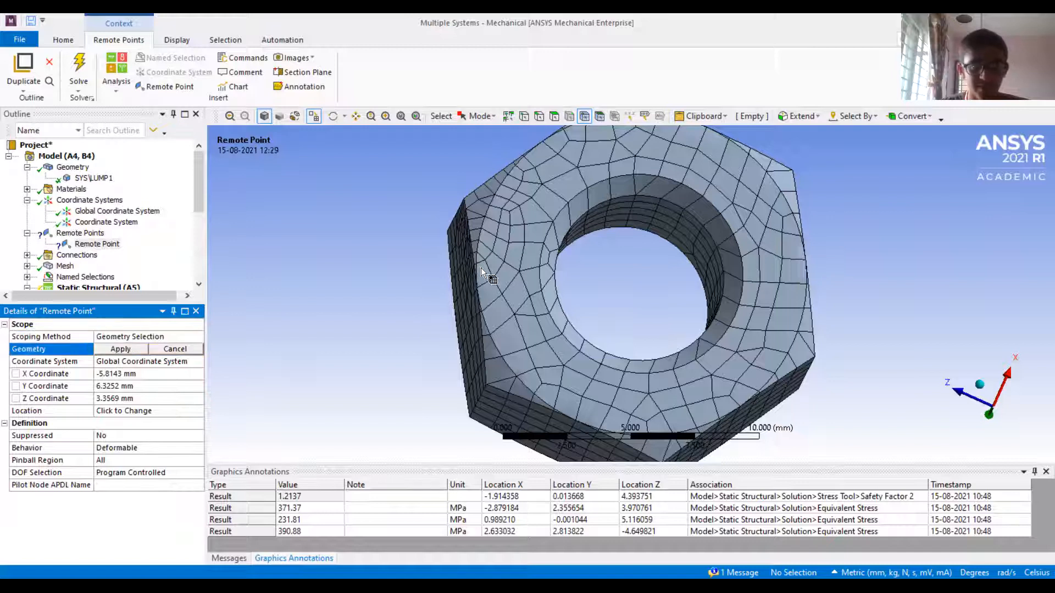
left_click(502, 256)
left_click(554, 116)
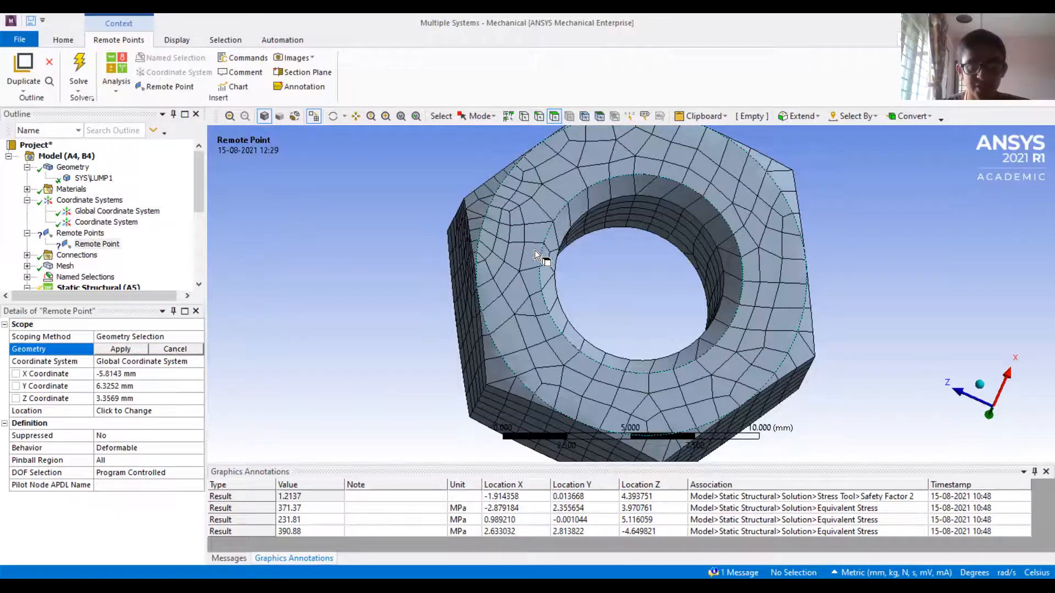
left_click(523, 252)
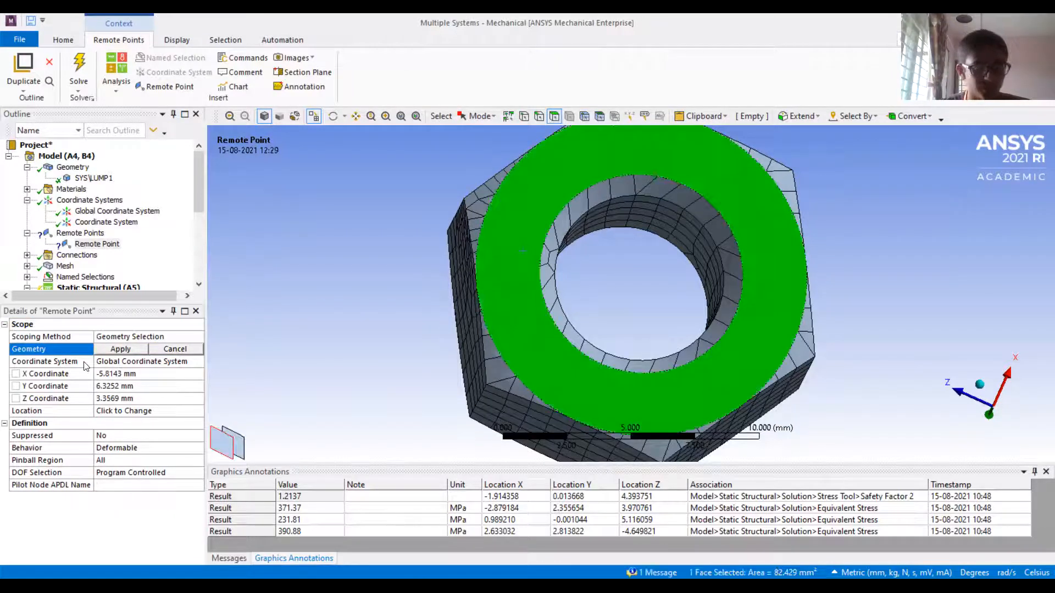
left_click(116, 350)
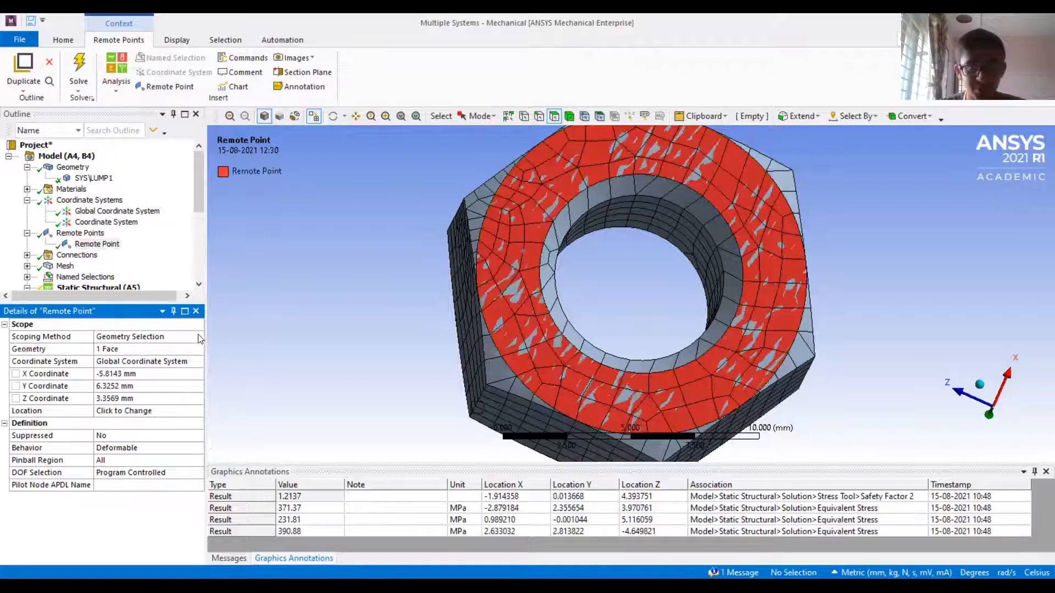
left_click(316, 122)
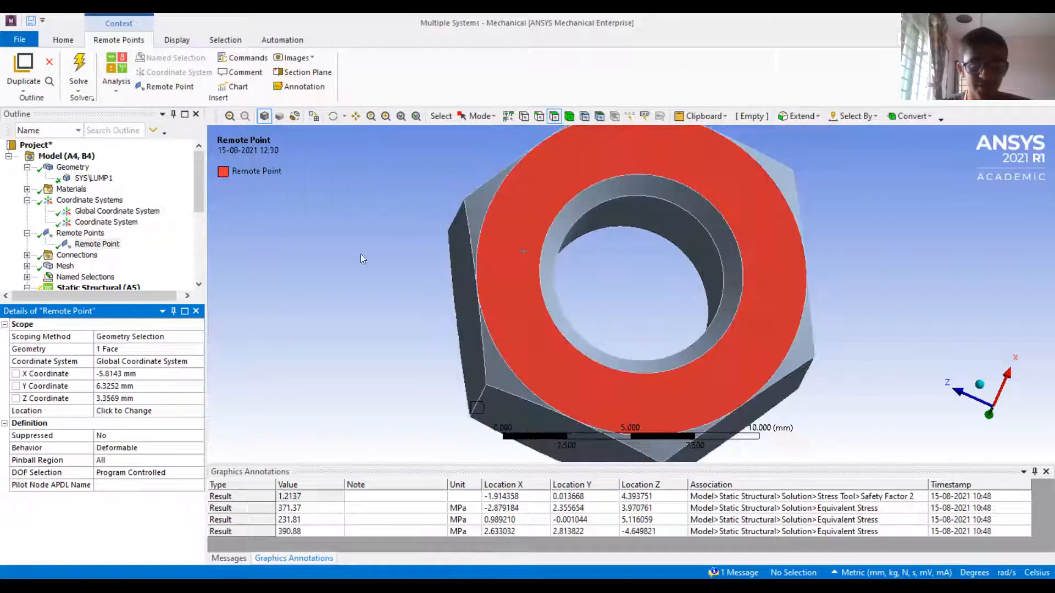
Examine the remote point's marker and scoped face on the nut, along with its coordinate system and X coordinate
scroll(419, 272, "down", 3)
middle_click_drag(622, 297, 525, 301, "ctrl")
scroll(484, 293, "up", 1)
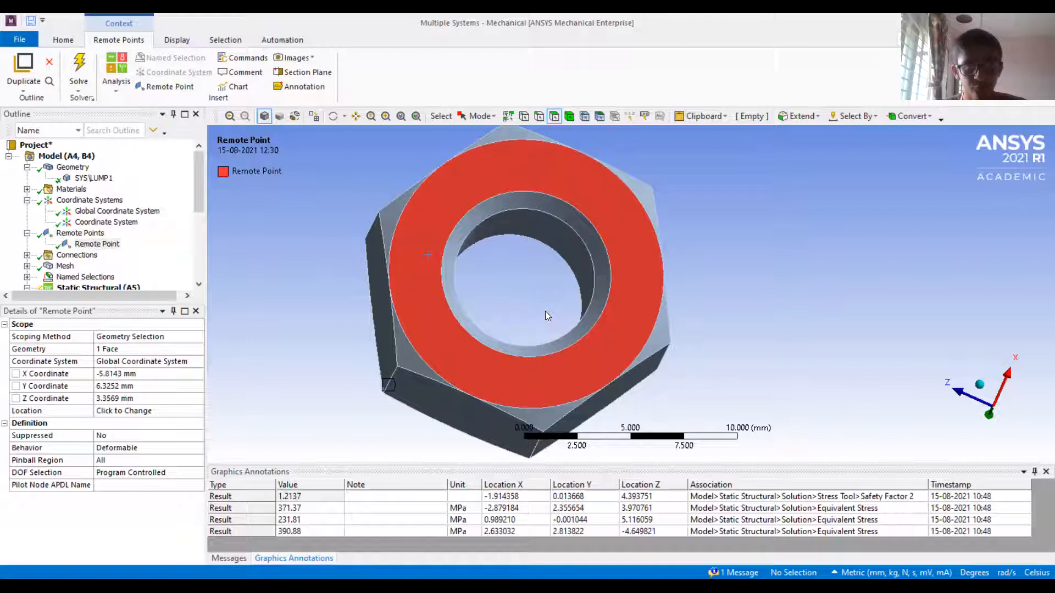
middle_click_drag(656, 270, 668, 275)
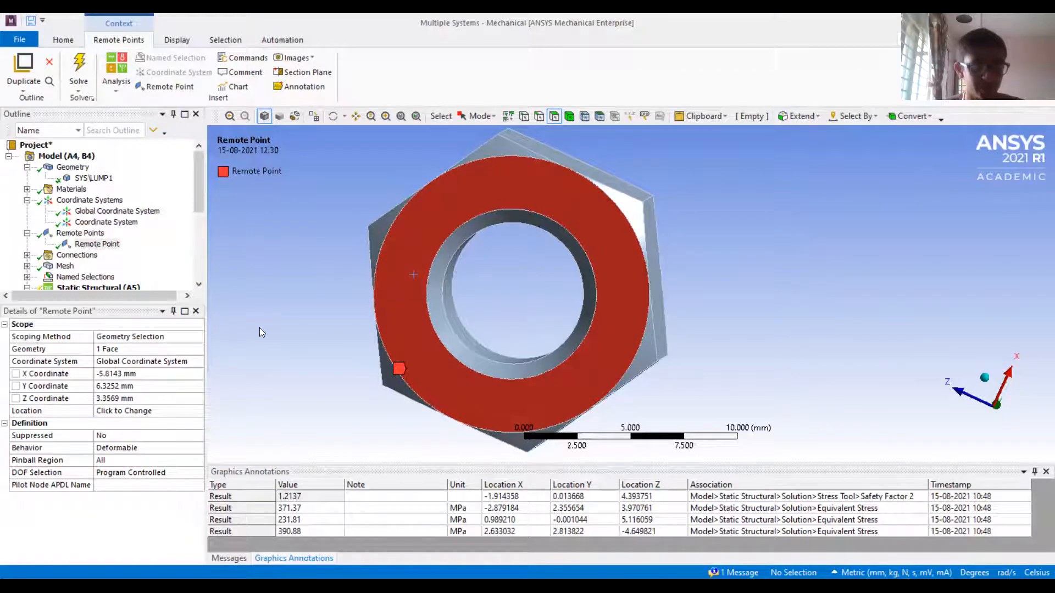
left_click(96, 245)
middle_click_drag(495, 303, 549, 287)
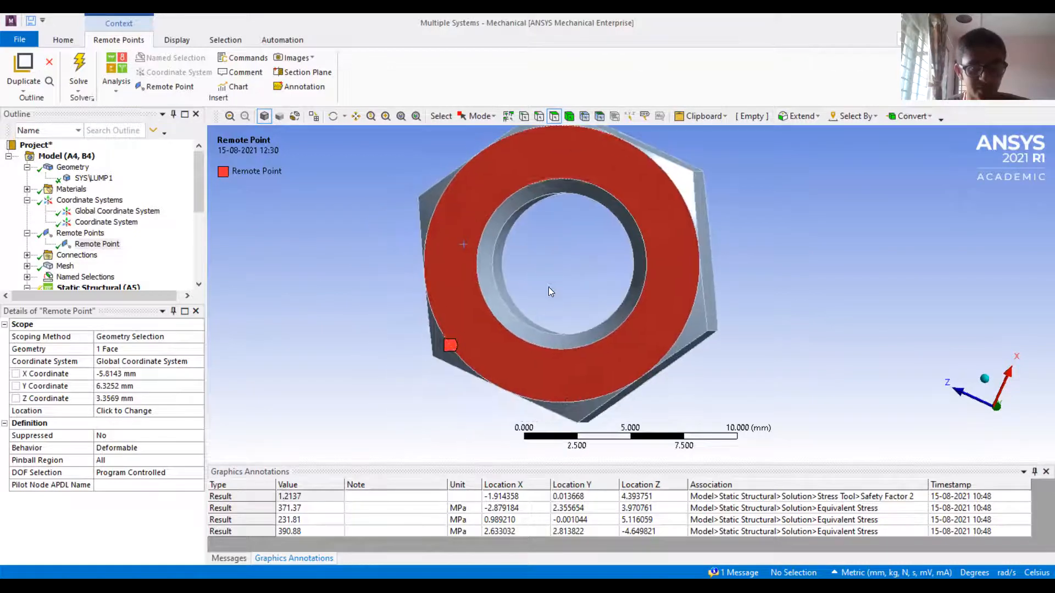
left_click(82, 233)
left_click(97, 244)
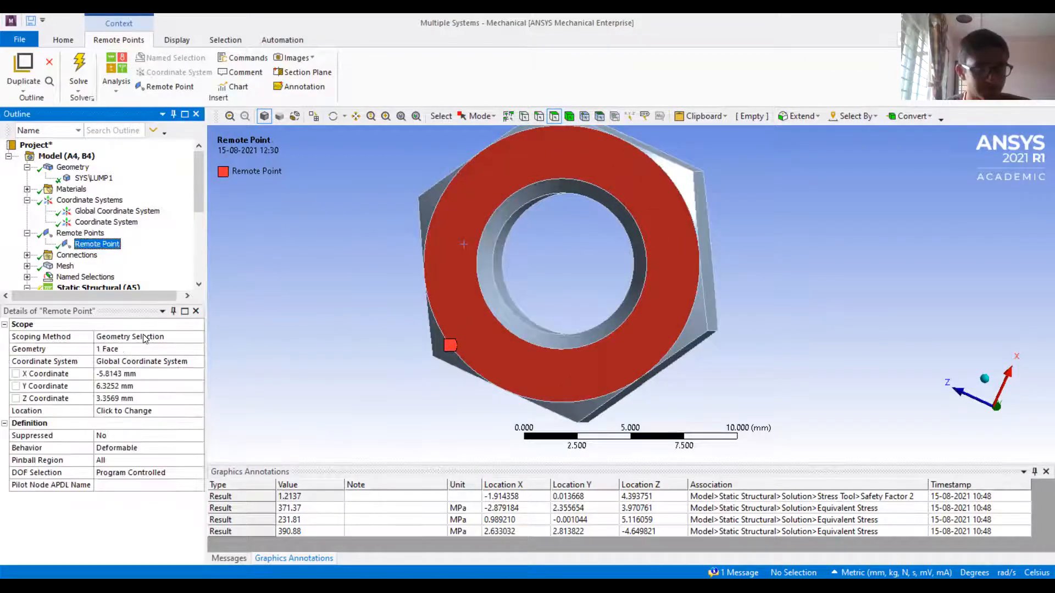
left_click(142, 364)
left_click(131, 375)
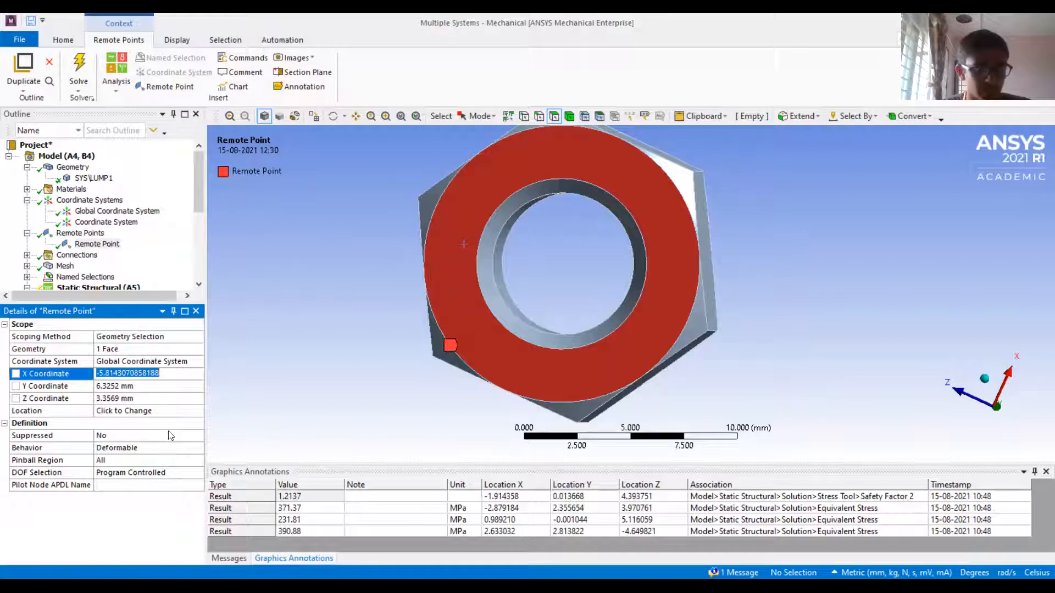
left_click(285, 393)
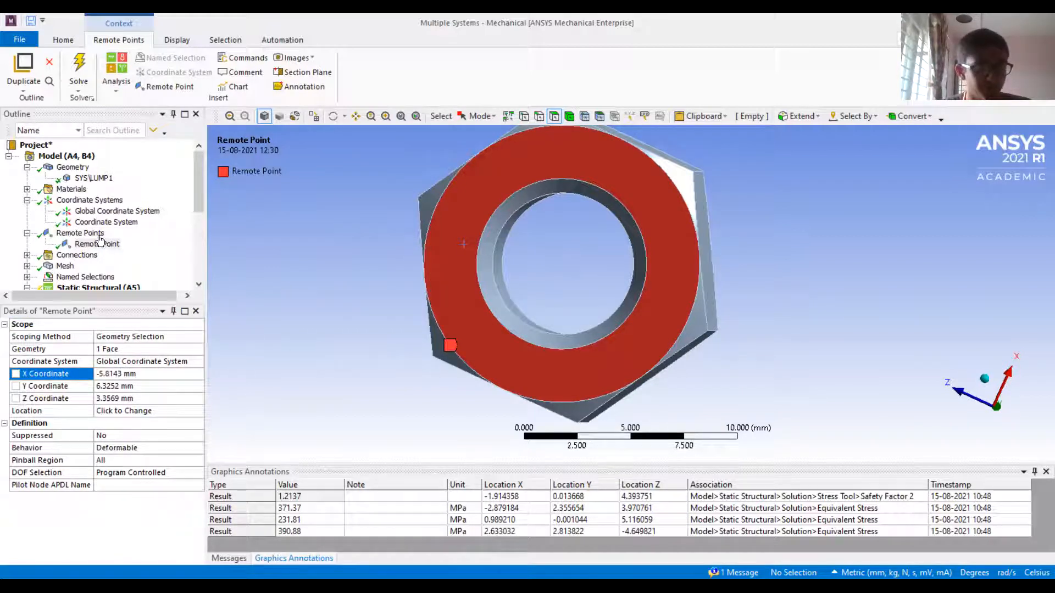
Rescope the remote point from the annular face to one outer chamfer edge at the nut's corner
left_click(97, 244)
left_click(199, 337)
left_click(539, 116)
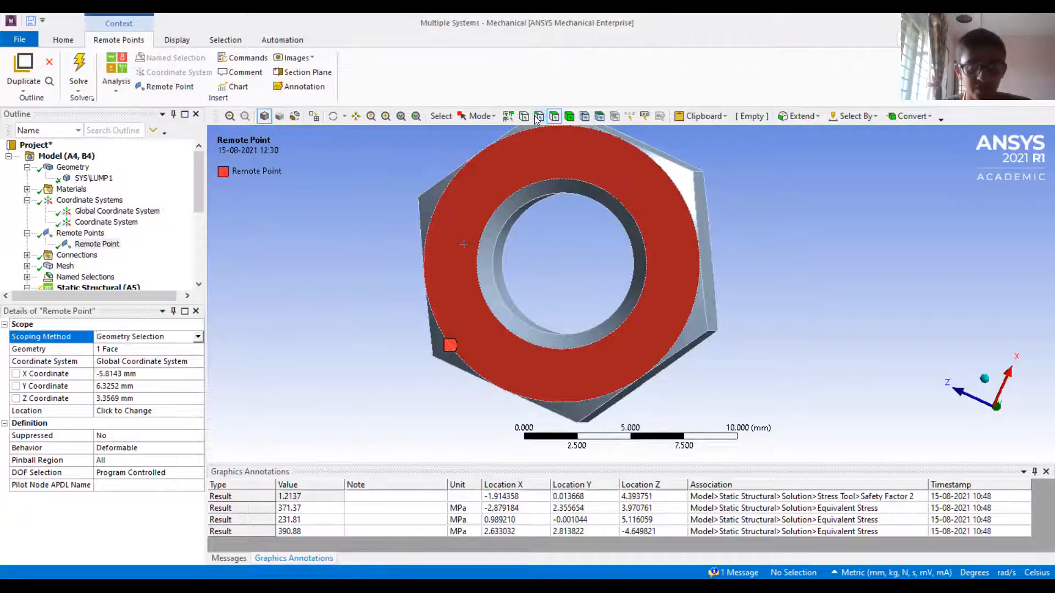
left_click(515, 190)
left_click(437, 183)
middle_click_drag(533, 185, 739, 316, "ctrl")
scroll(532, 304, "up", 5)
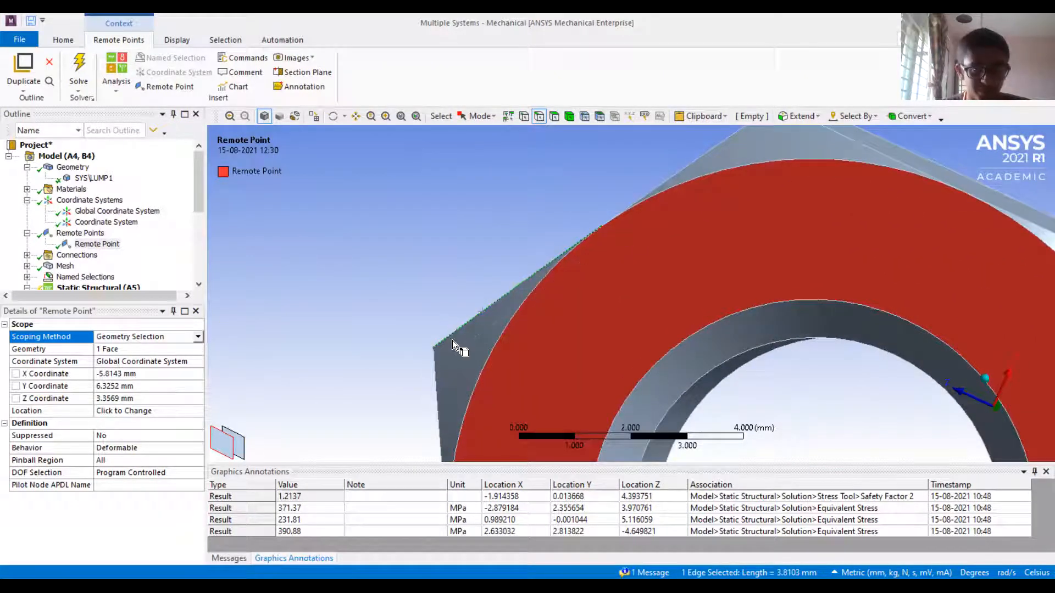
left_click(122, 350)
left_click(119, 349)
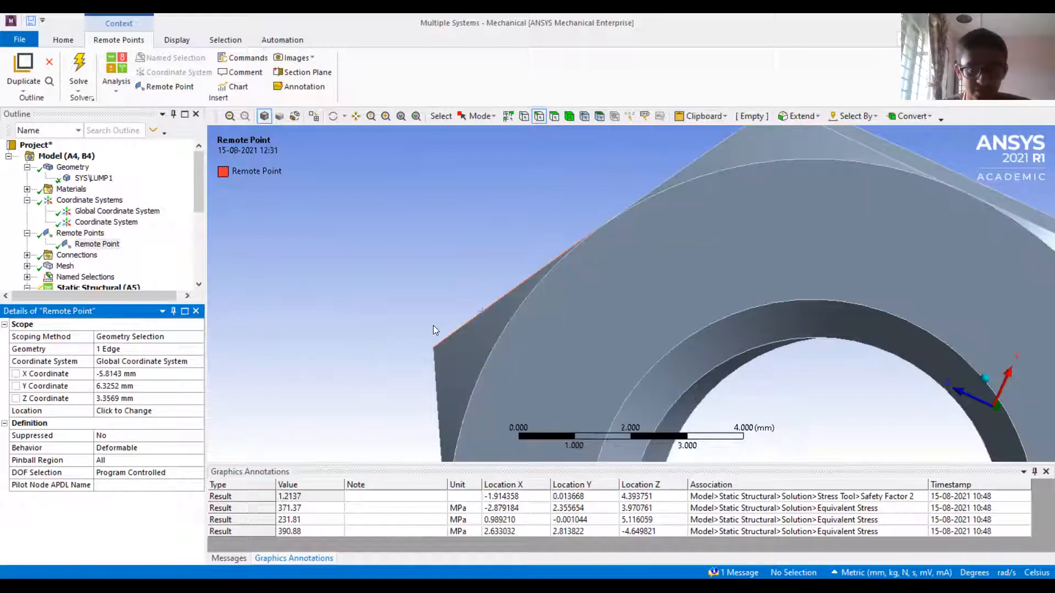
middle_click_drag(425, 227, 439, 193, "ctrl")
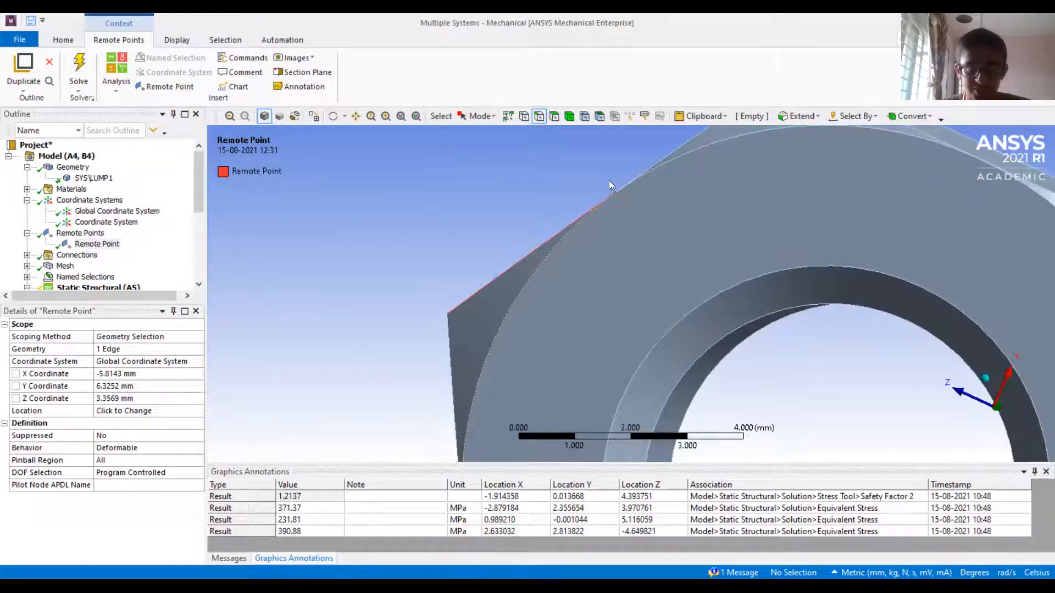
left_click(93, 245)
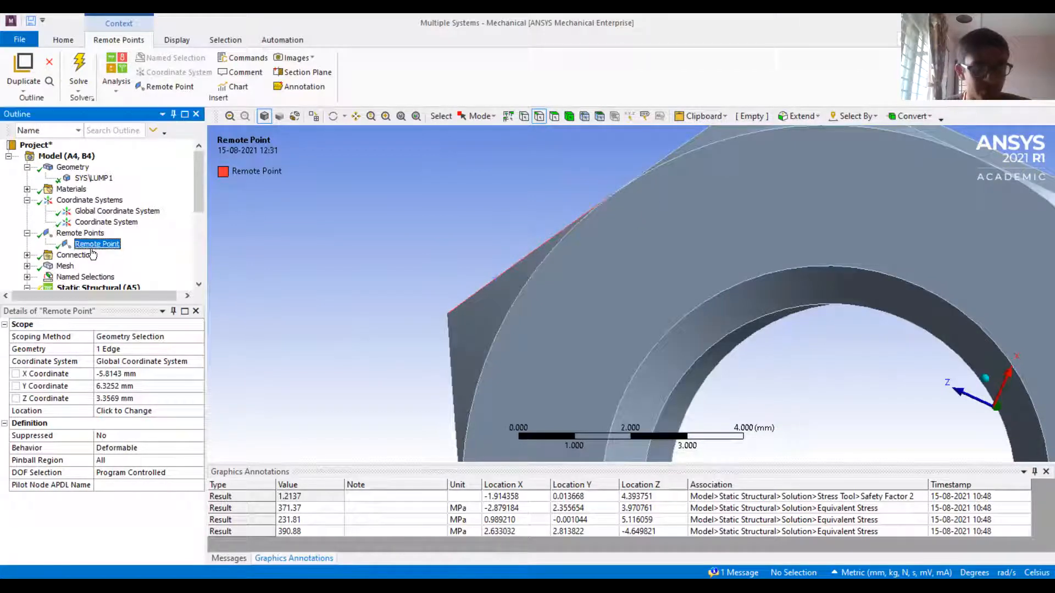
left_click(88, 235)
left_click(92, 246)
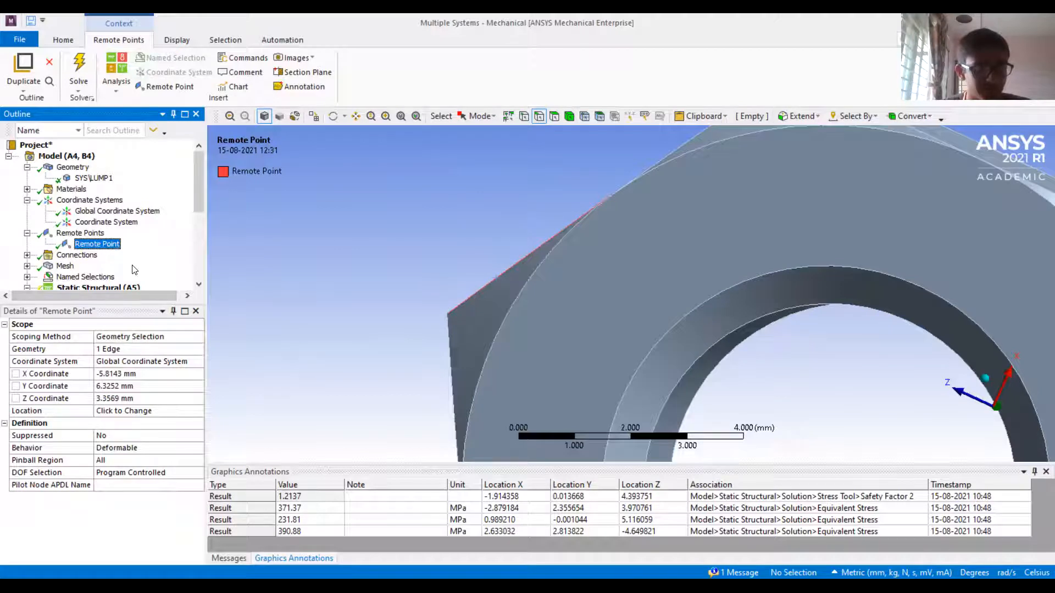
middle_click_drag(498, 315, 523, 262, "ctrl")
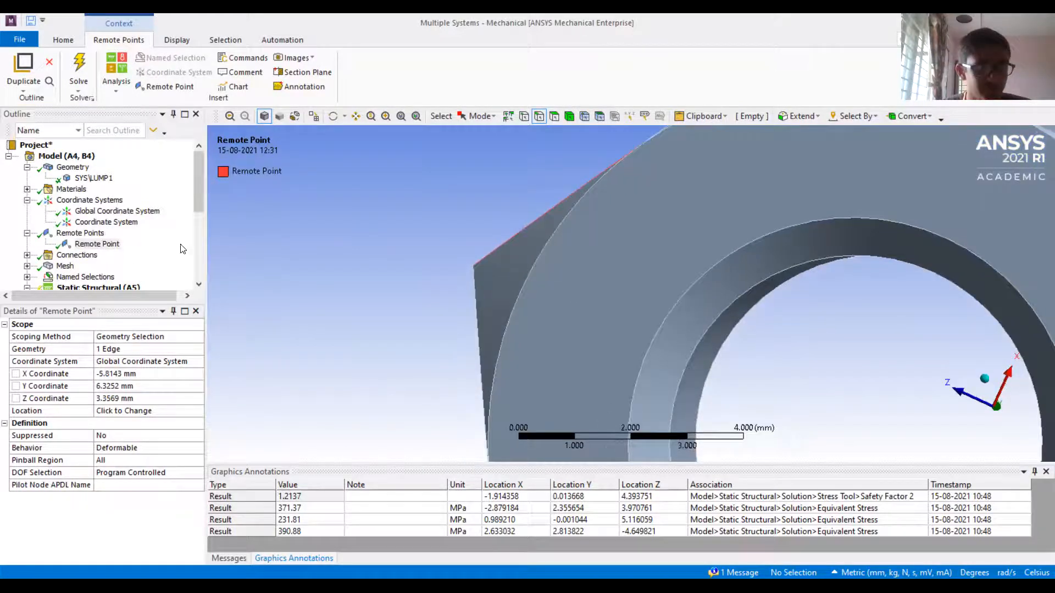
Add the adjoining outer edge at the nut's corner to the remote point's geometry scope, making two edges
left_click(110, 350)
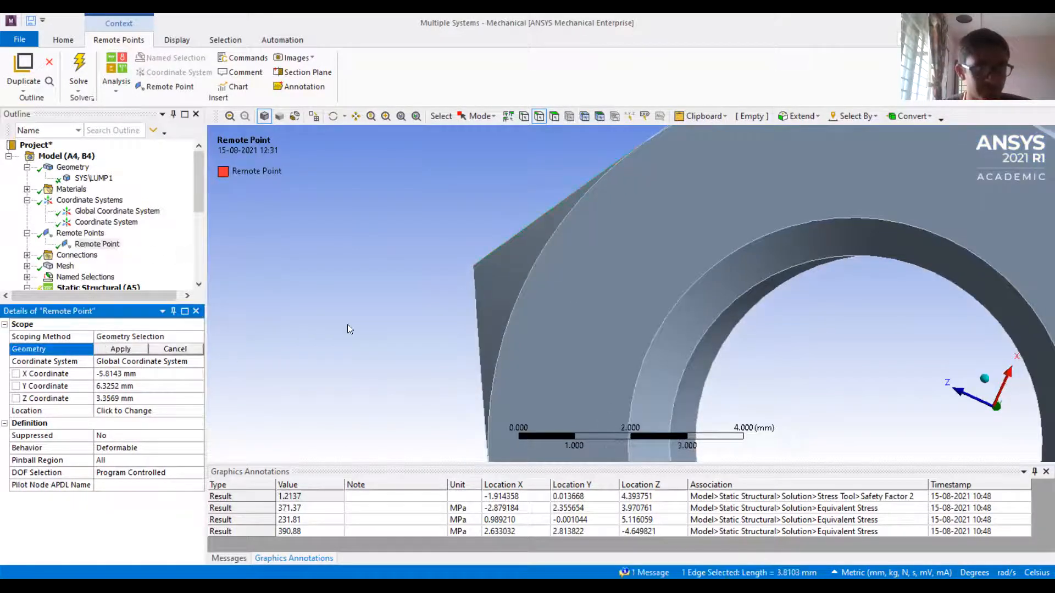
left_click(486, 306, "ctrl")
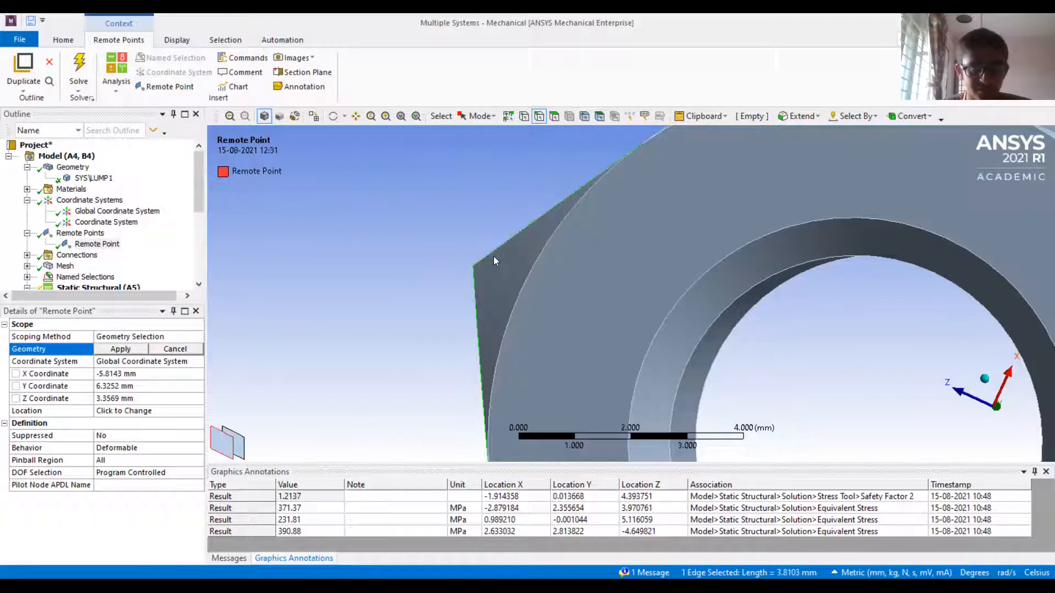
left_click(122, 350)
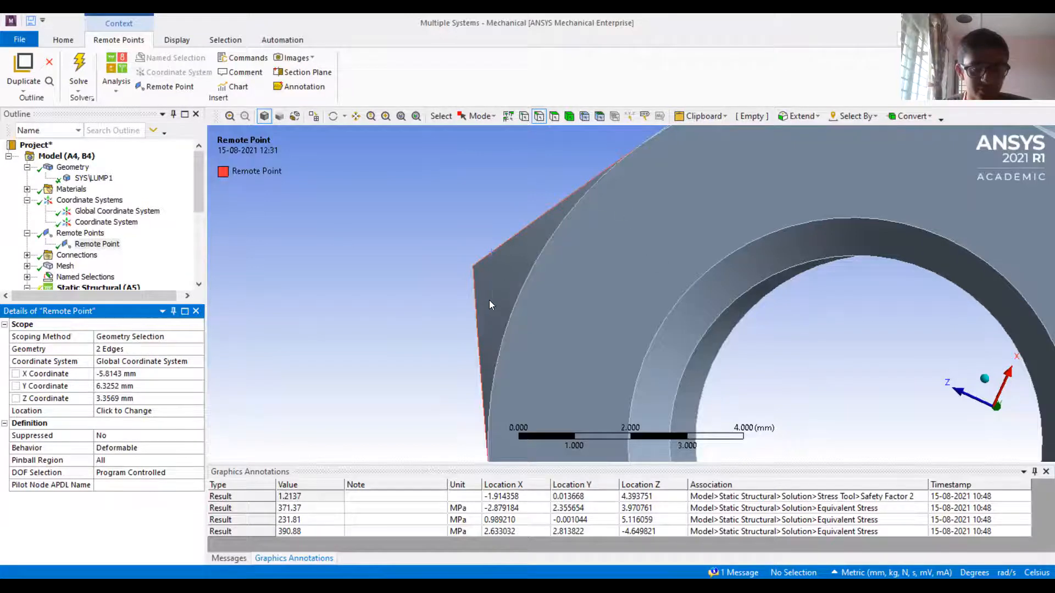
Examine the remote point's two scoped corner edges and its marker position on the nut
scroll(473, 282, "down", 1)
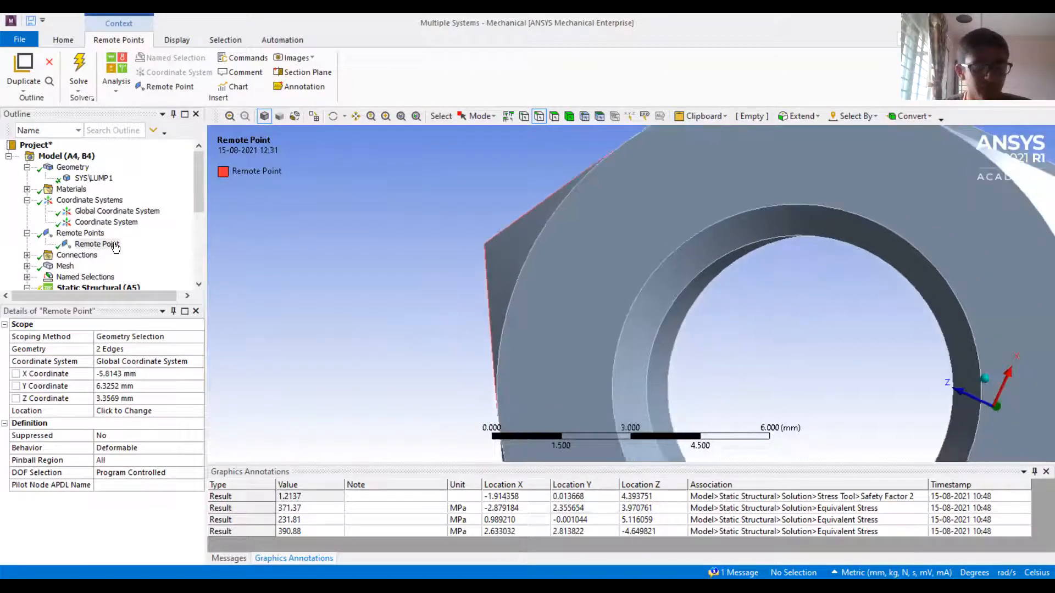
left_click(95, 243)
left_click(83, 233)
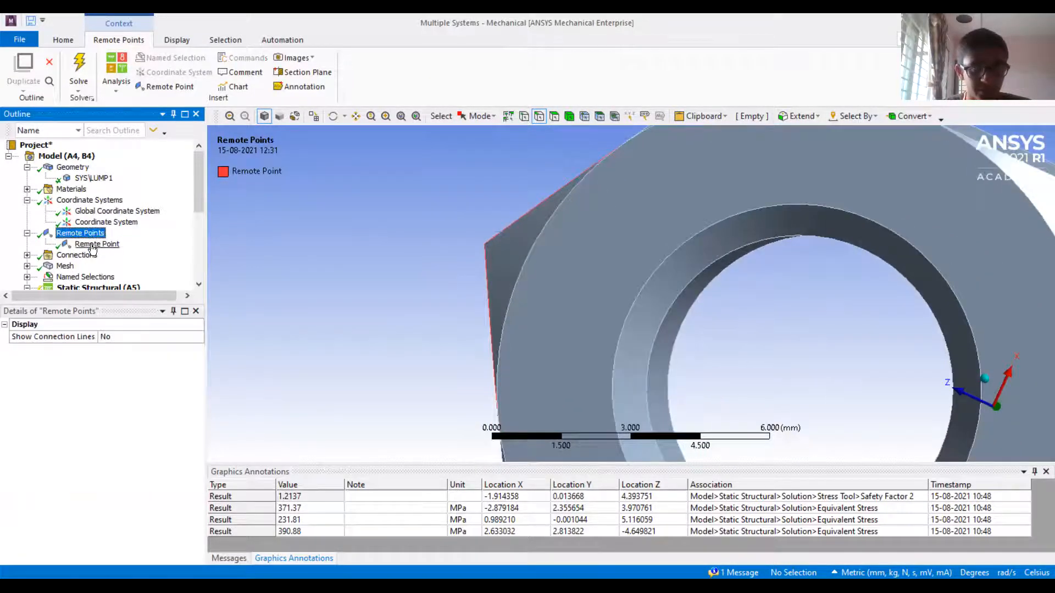
left_click(96, 244)
scroll(527, 308, "down", 1)
middle_click_drag(526, 306, 464, 196)
middle_click_drag(419, 198, 433, 268)
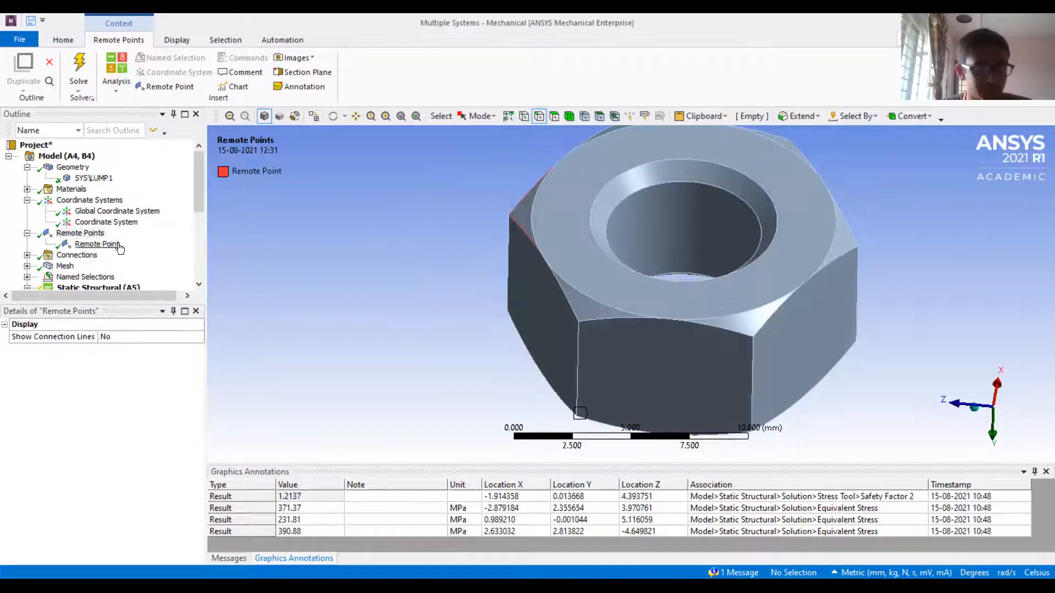
Insert a second remote point under Remote Points
left_click(87, 236)
right_click(87, 237)
left_click(115, 245)
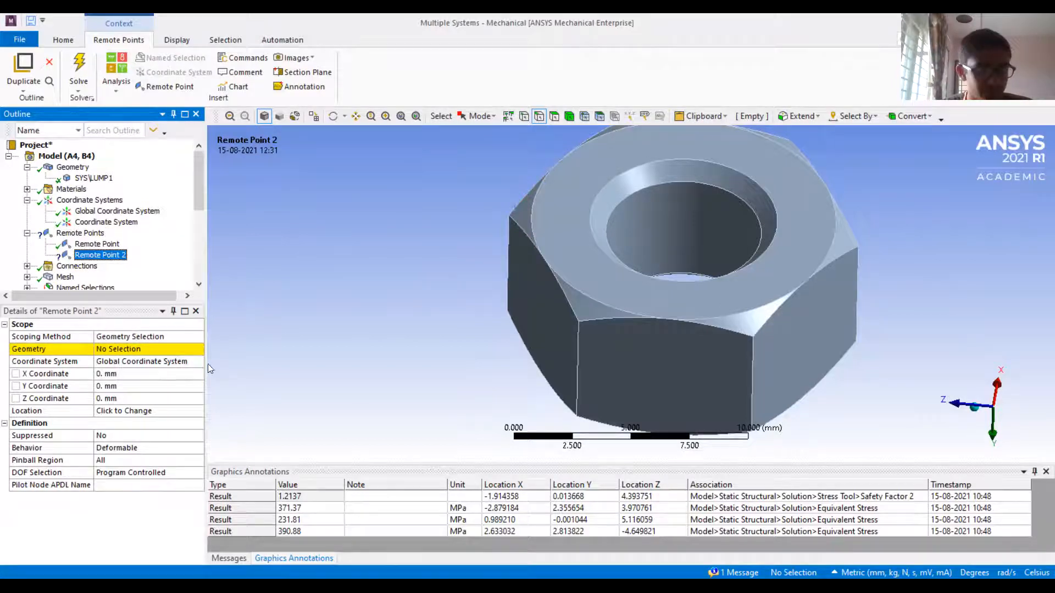
Set the second remote point's X, Y and Z coordinates to 10 mm each in the Global Coordinate System
left_click(195, 363)
left_click(196, 363)
left_click(169, 412)
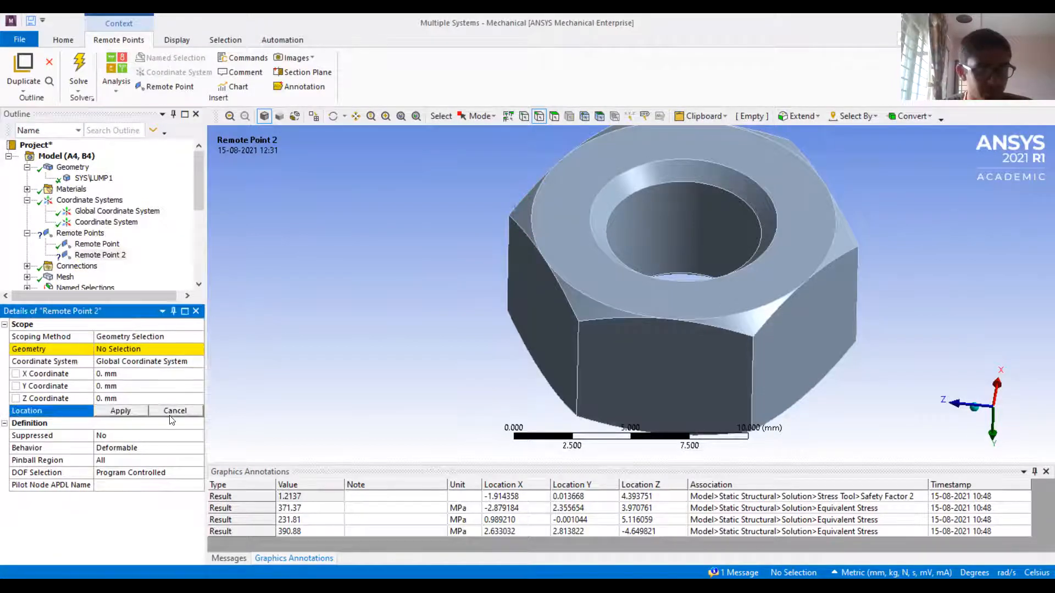
left_click(111, 375)
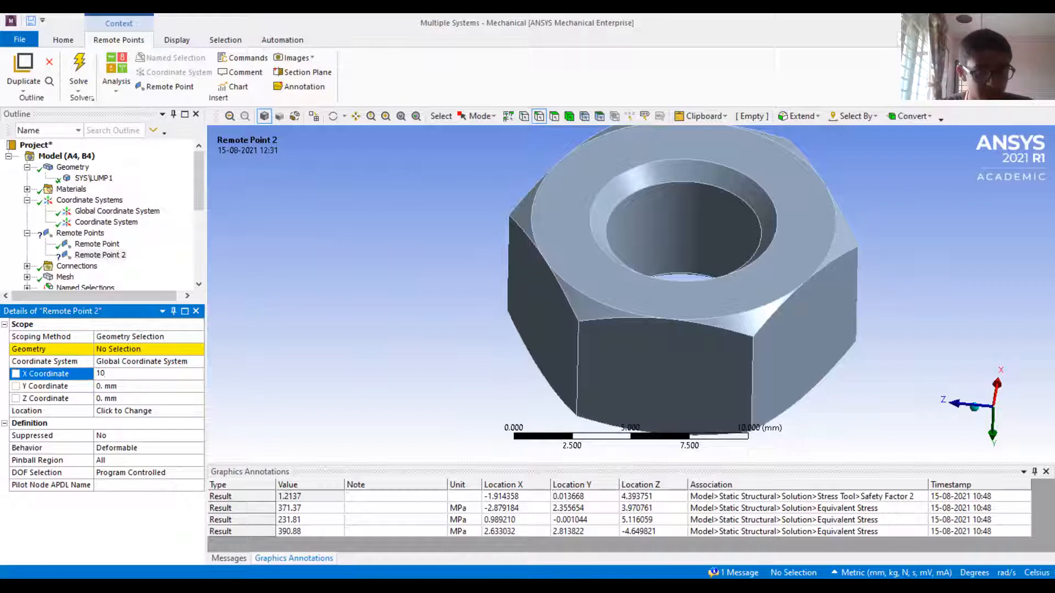
type("10")
left_click(117, 386)
left_click(118, 394)
type("10")
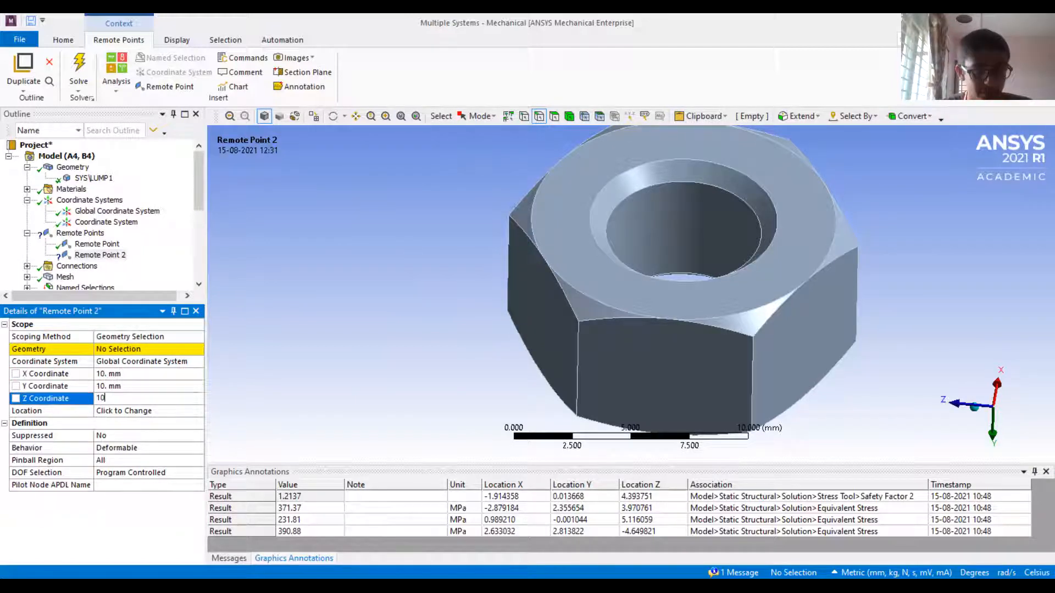
key("Return")
scroll(419, 325, "down", 3)
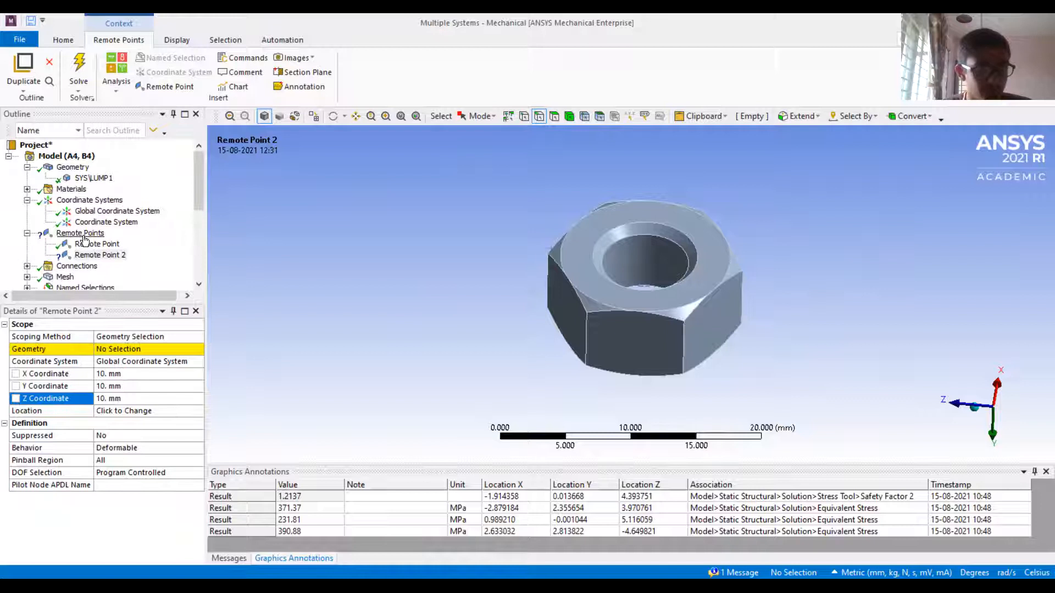
Scope the second remote point to one outer edge of the nut
left_click(147, 350)
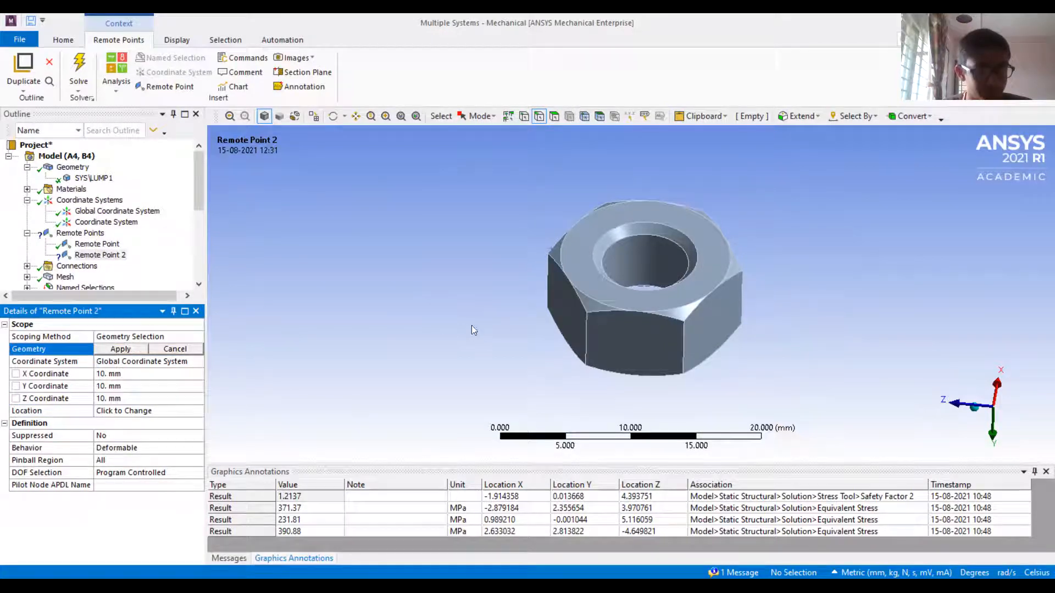
left_click(561, 297)
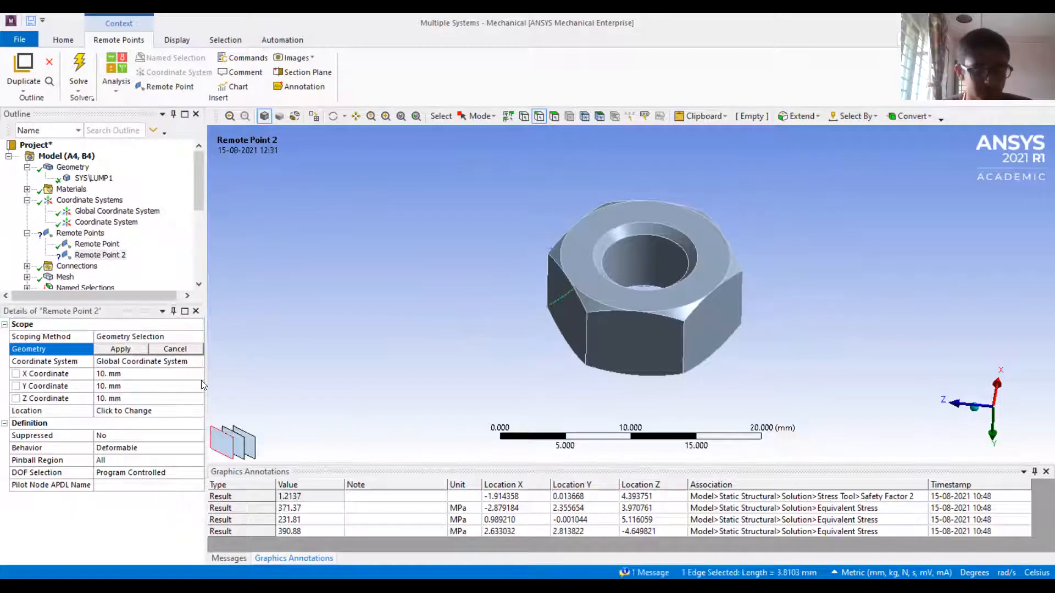
left_click(122, 350)
middle_click_drag(700, 358, 613, 272)
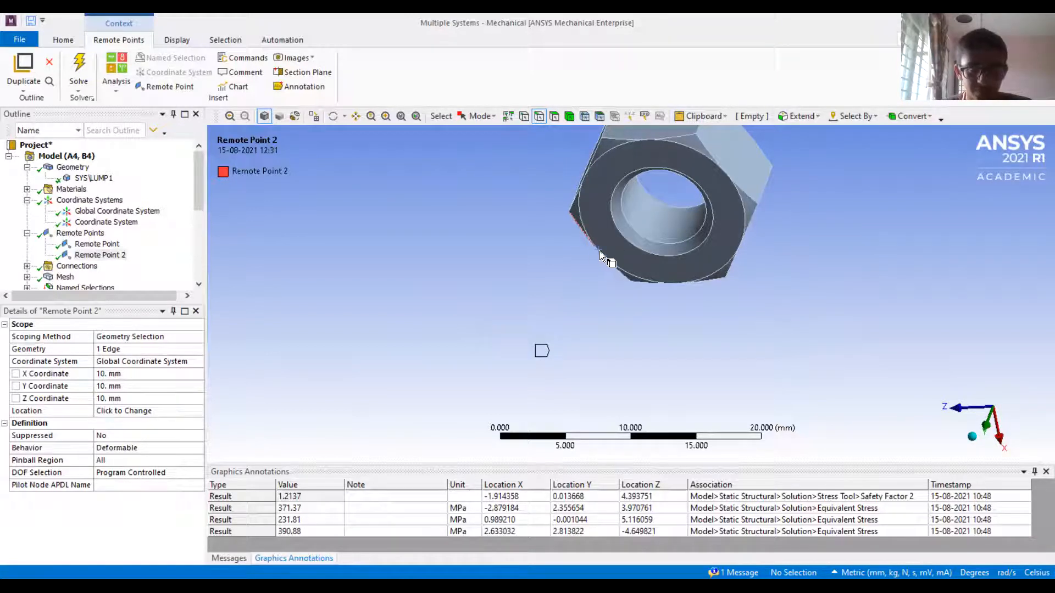
middle_click_drag(722, 202, 733, 231)
Rescope the second remote point from the outer edge to the cylindrical inner face of the nut's hole
left_click(98, 347)
left_click(641, 192)
middle_click_drag(652, 200, 650, 237, "ctrl")
left_click(553, 117)
left_click(658, 239)
left_click(120, 349)
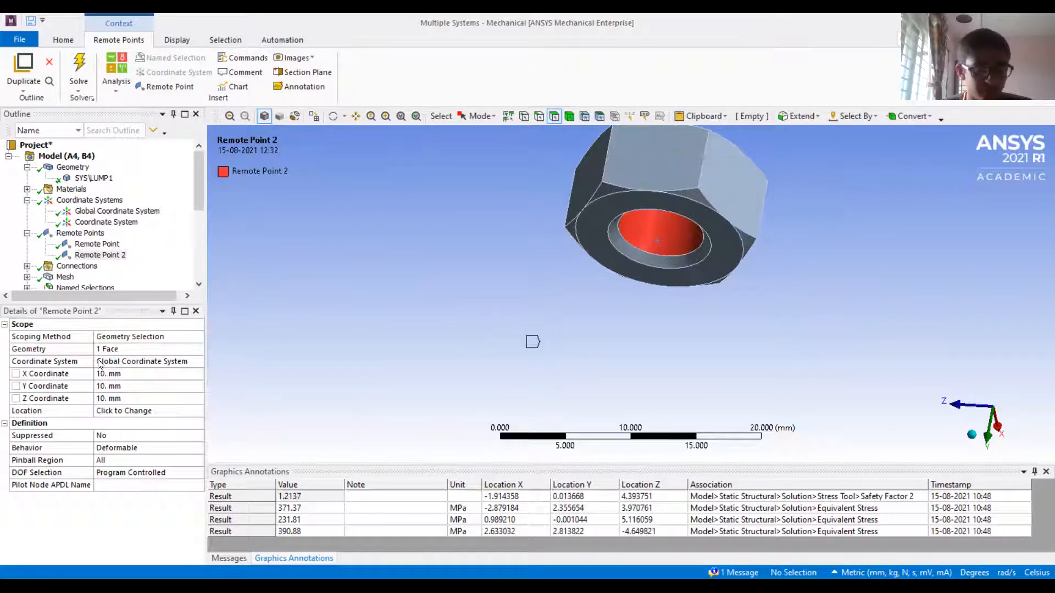
Examine the second remote point's marker location relative to the nut and its scoped hole face
left_click(98, 256)
right_click(98, 259)
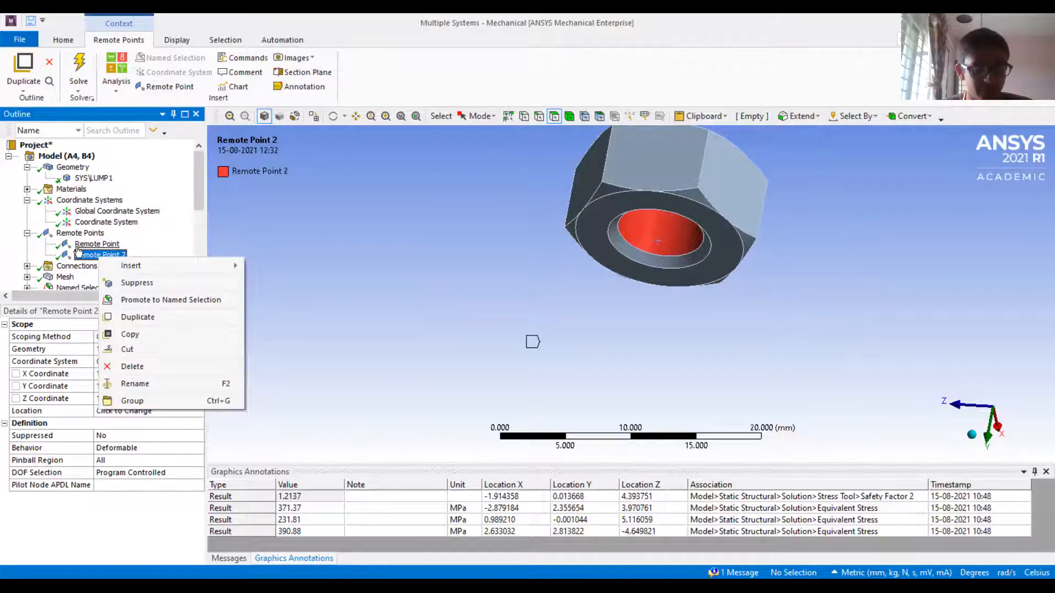
left_click(80, 234)
left_click(93, 256)
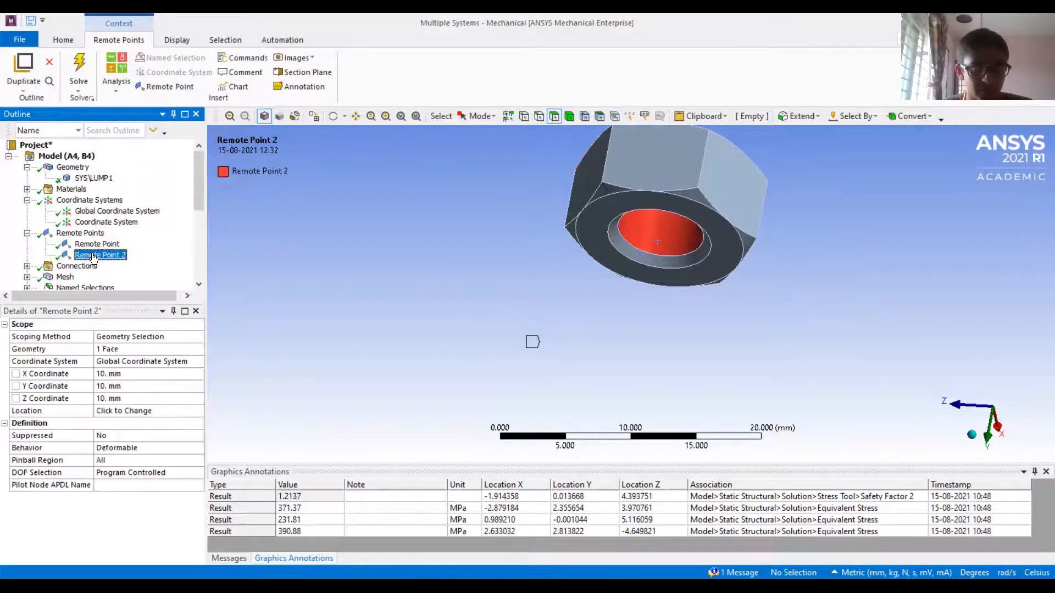
key("Up")
left_click(95, 258)
middle_click_drag(467, 275, 479, 331)
Set the second remote point's X, Y and Z coordinates to 0 mm, placing it at the global origin
left_click(112, 375)
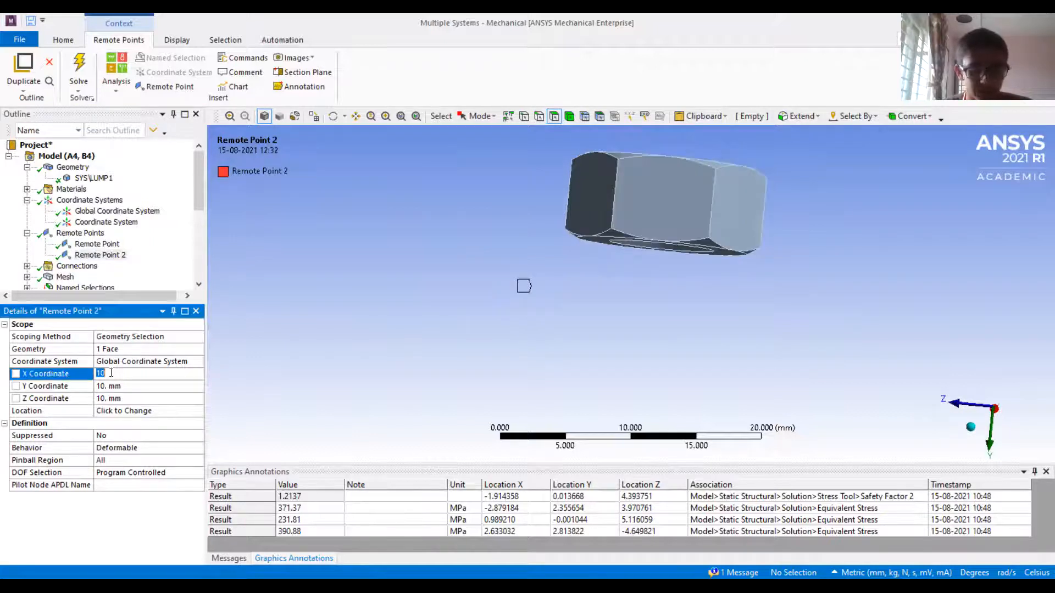
type("0")
left_click(114, 386)
type("100")
left_click_drag(115, 386, 39, 384)
left_click(107, 399)
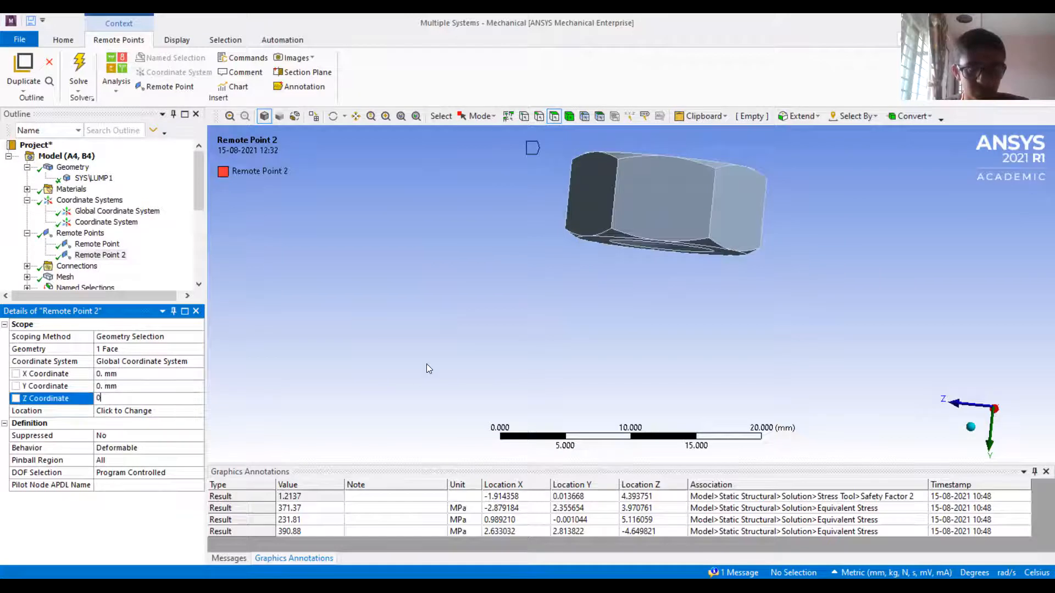
mouse_move(399, 339)
middle_mouse_down()
mouse_move(459, 334)
mouse_move(483, 361)
middle_mouse_up()
middle_click_drag(583, 329, 555, 407, "ctrl")
mouse_move(593, 368)
middle_mouse_down()
mouse_move(614, 356)
mouse_move(634, 265)
mouse_move(620, 328)
mouse_move(617, 294)
mouse_move(624, 325)
mouse_move(558, 239)
middle_mouse_up()
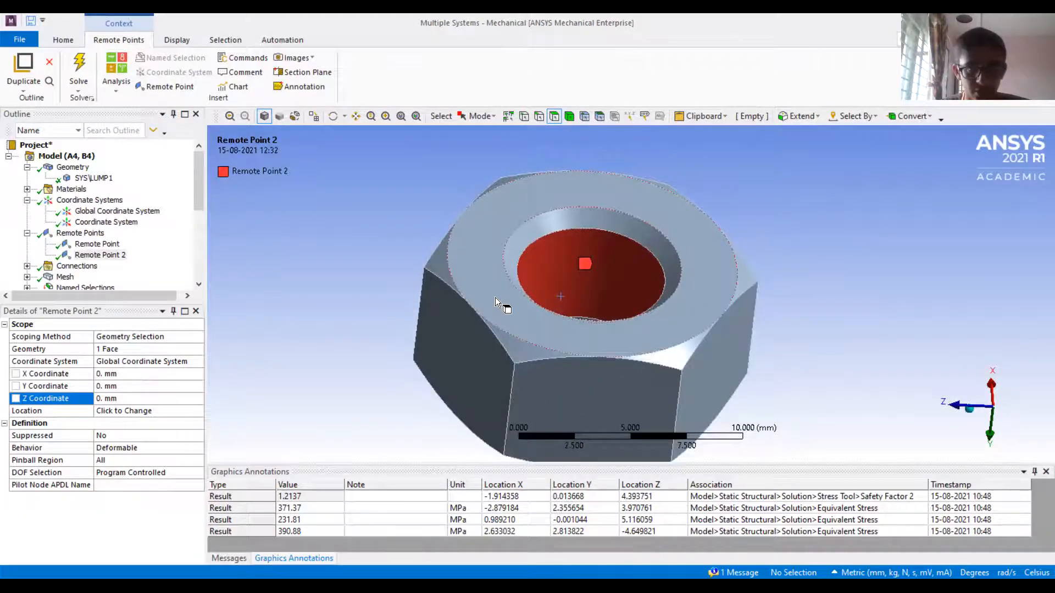
Set the second remote point's X coordinate to 10 mm and check its marker's offset from the nut
left_click(102, 374)
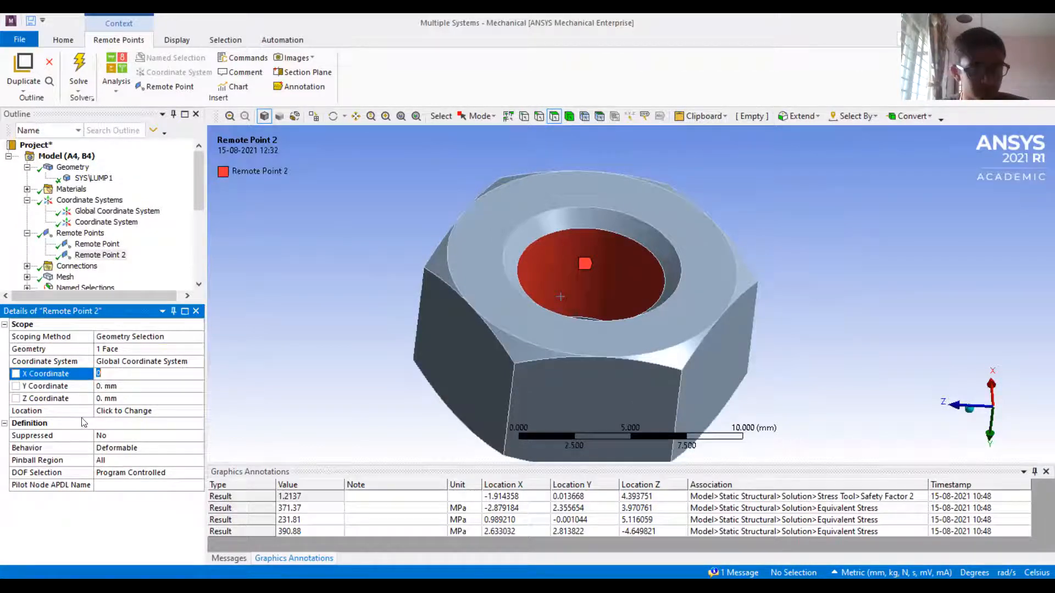
key("Return")
middle_click_drag(454, 299, 582, 301)
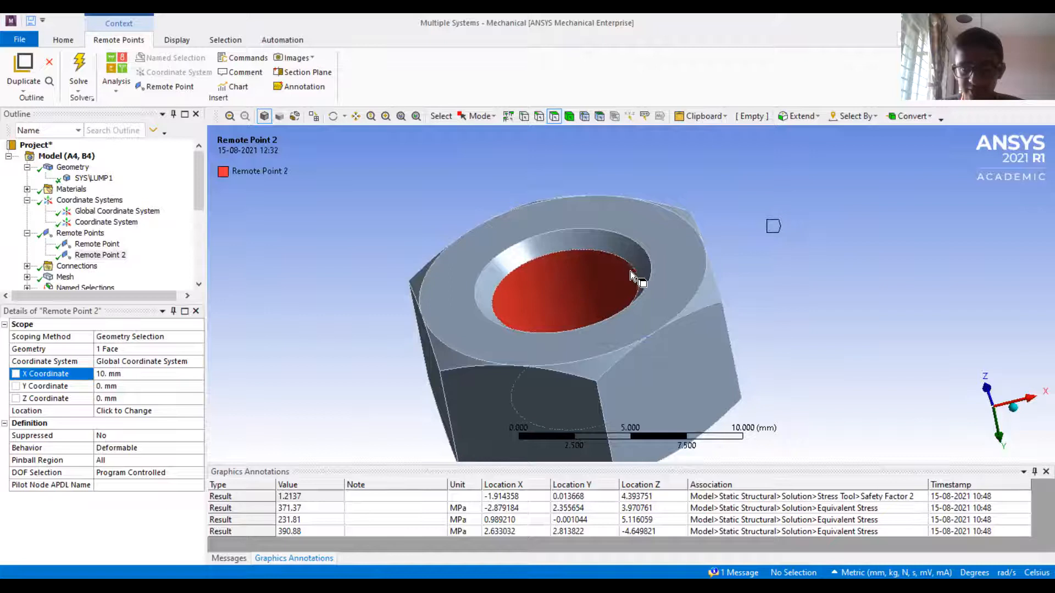
mouse_move(654, 365)
middle_mouse_down()
mouse_move(636, 332)
mouse_move(649, 386)
mouse_move(650, 497)
mouse_move(667, 506)
middle_mouse_up()
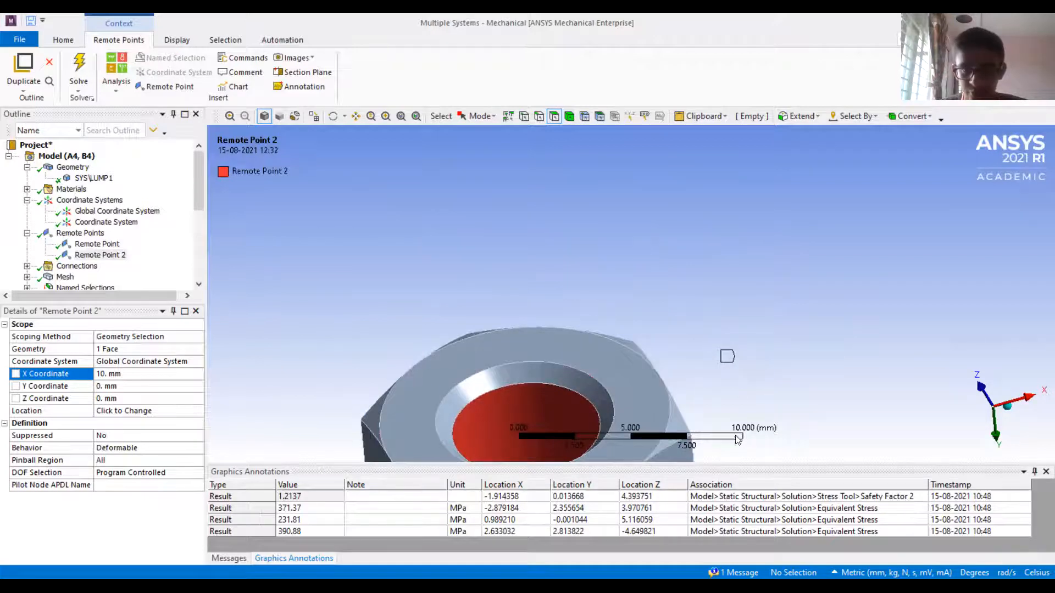
middle_click_drag(735, 364, 800, 201, "ctrl")
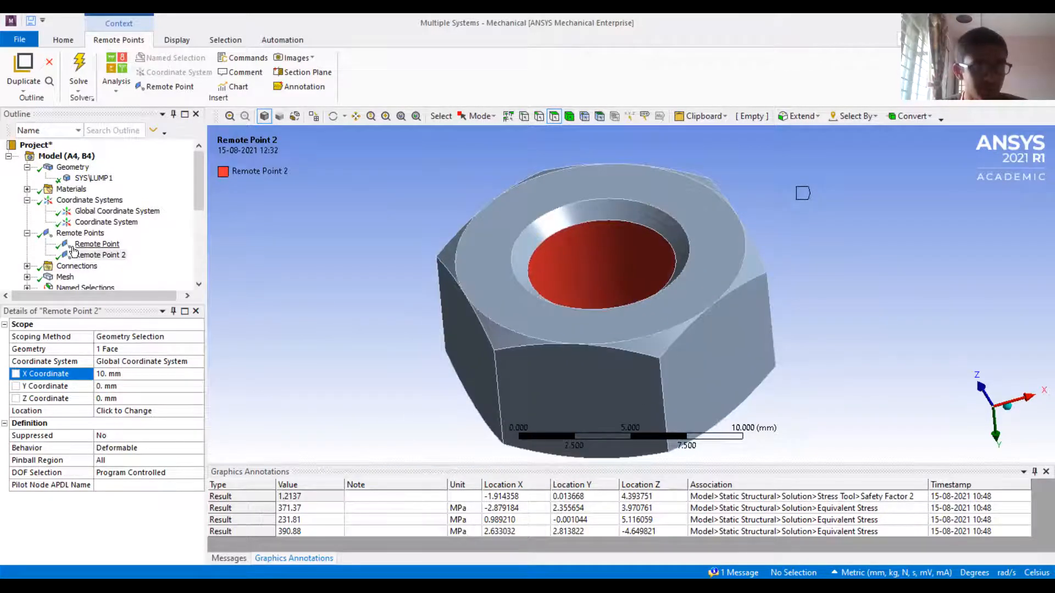